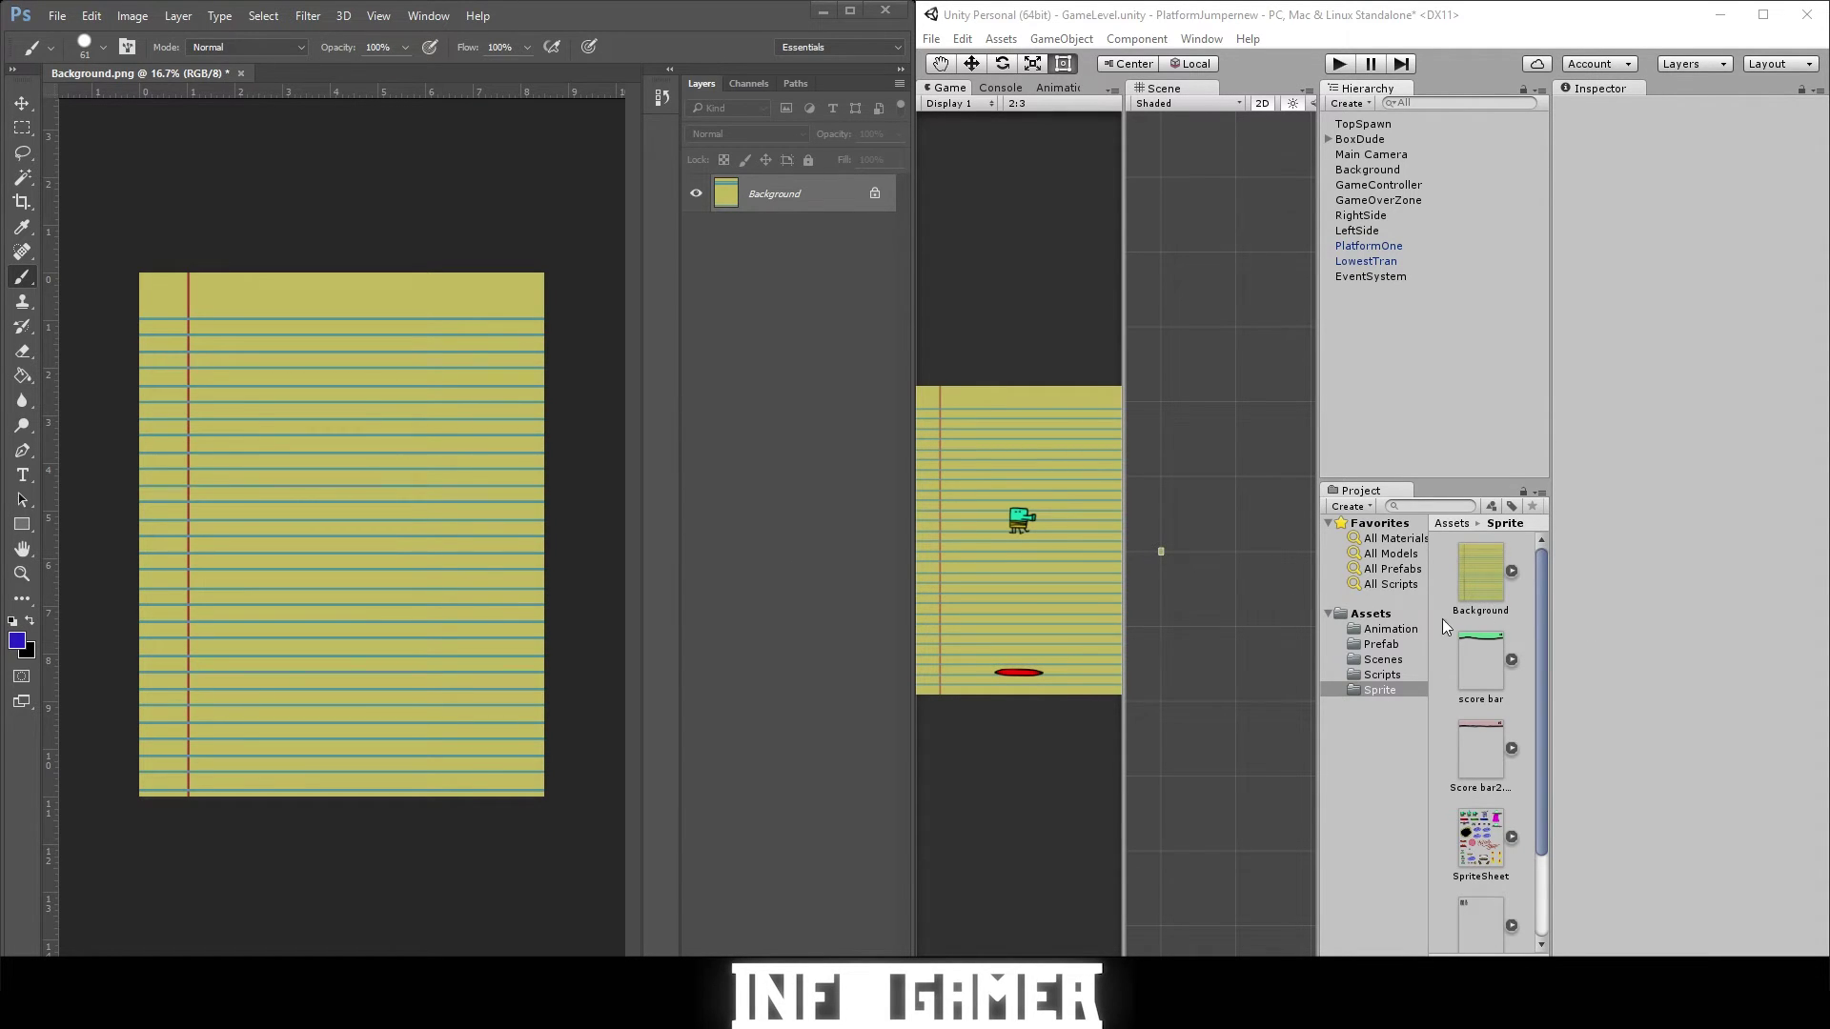
Drag the Background sprite into Photoshop, cancel placing it, and add a new empty layer.
left_click(1490, 561)
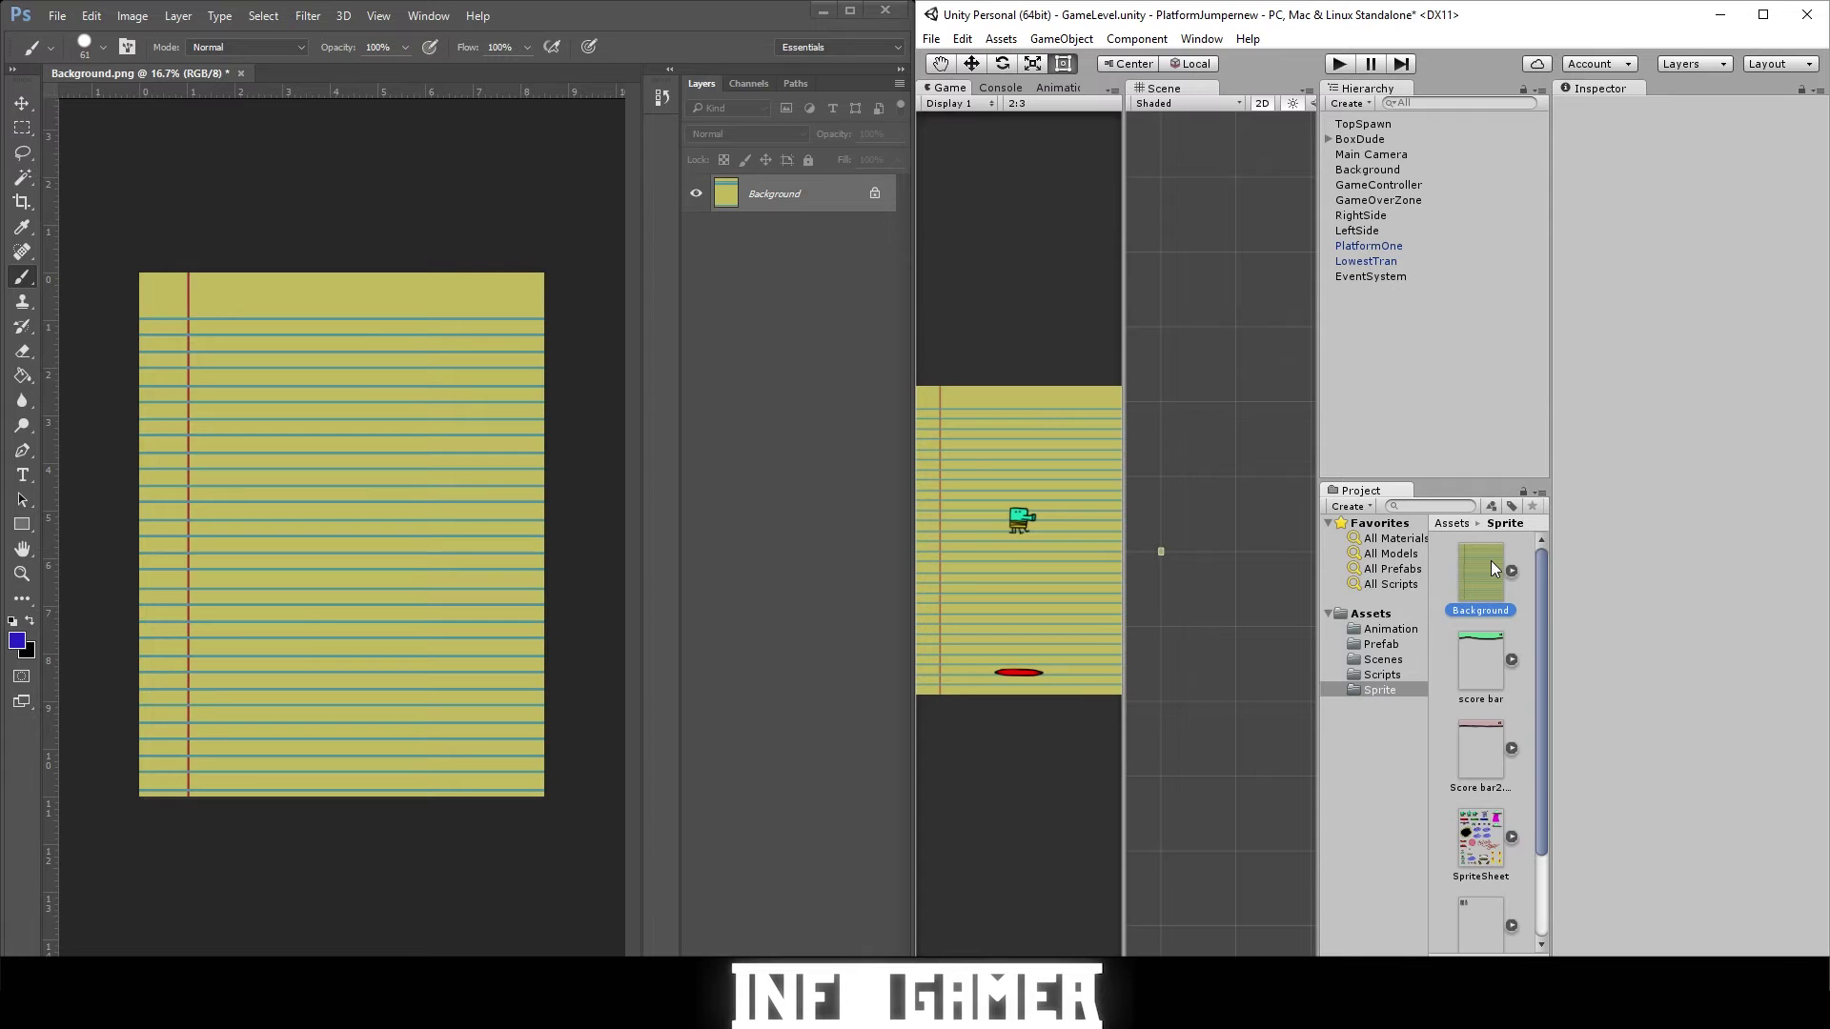
left_click_drag(1491, 561, 420, 486)
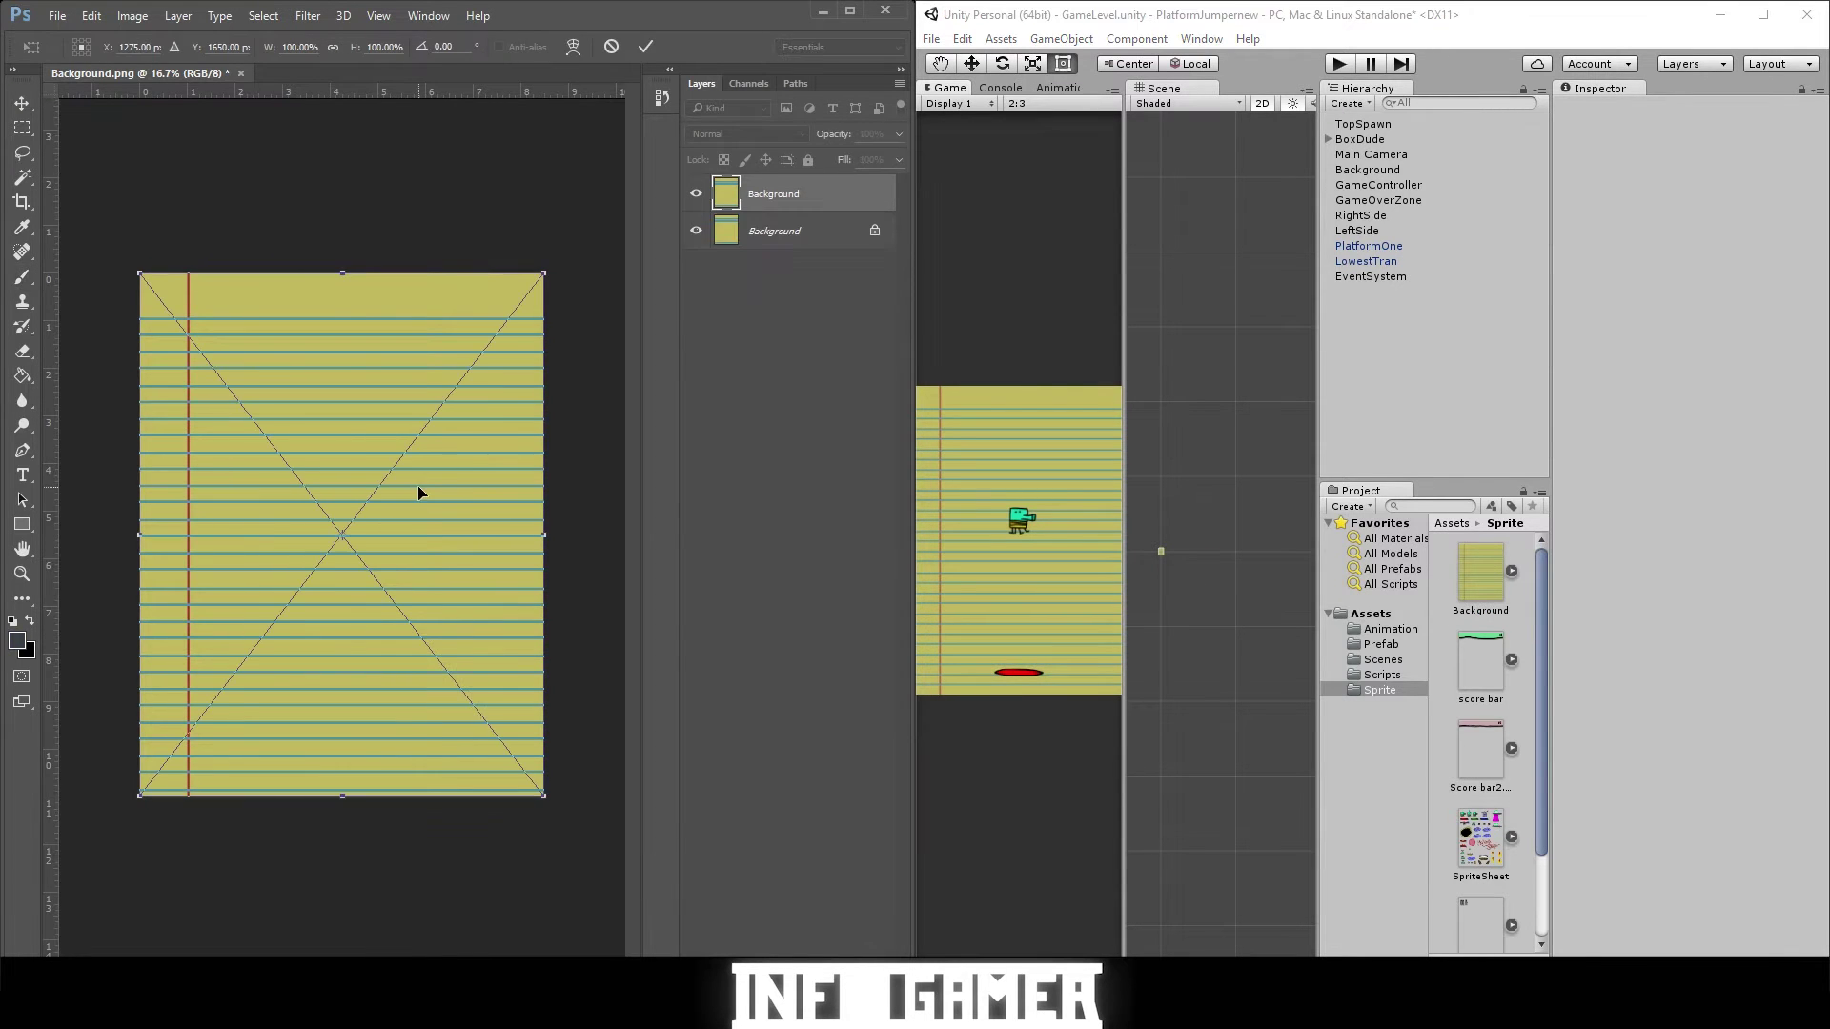
key("Escape")
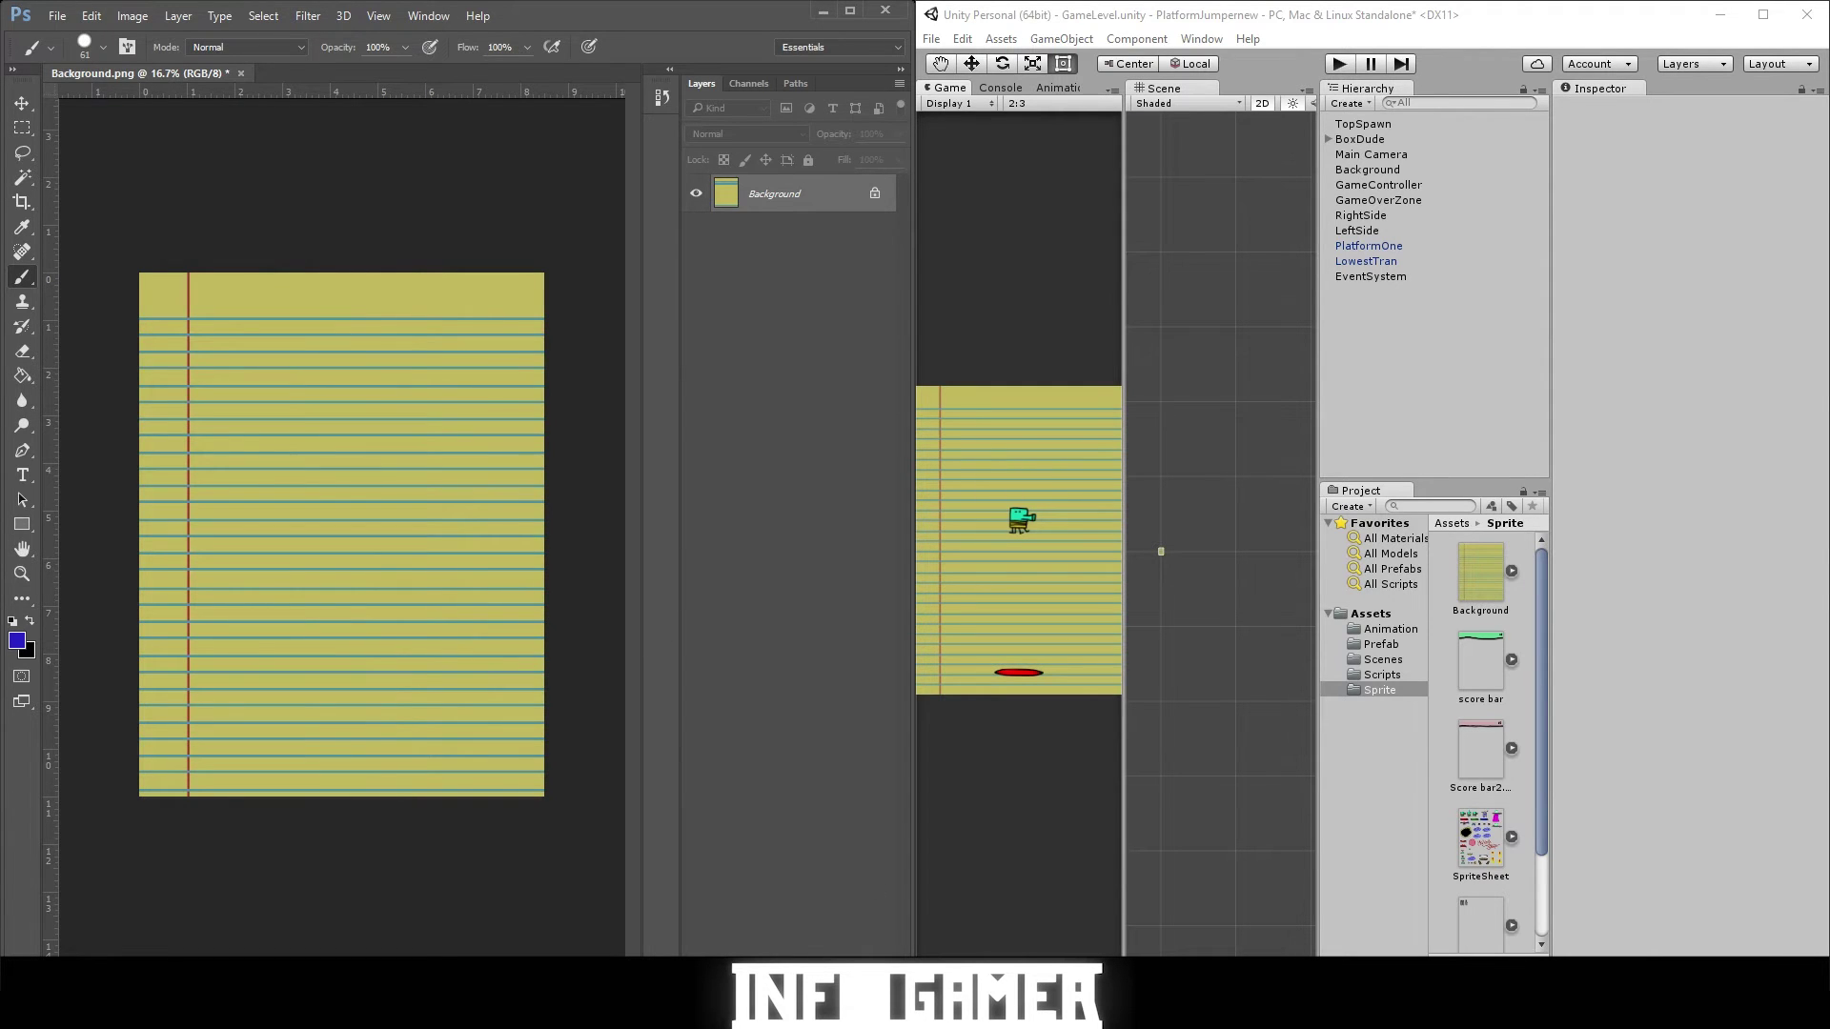
key("ctrl+shift+alt+n")
On Layer 1, paint a black line across the page top, fill above it blue, and set 50% opacity.
left_click(31, 622)
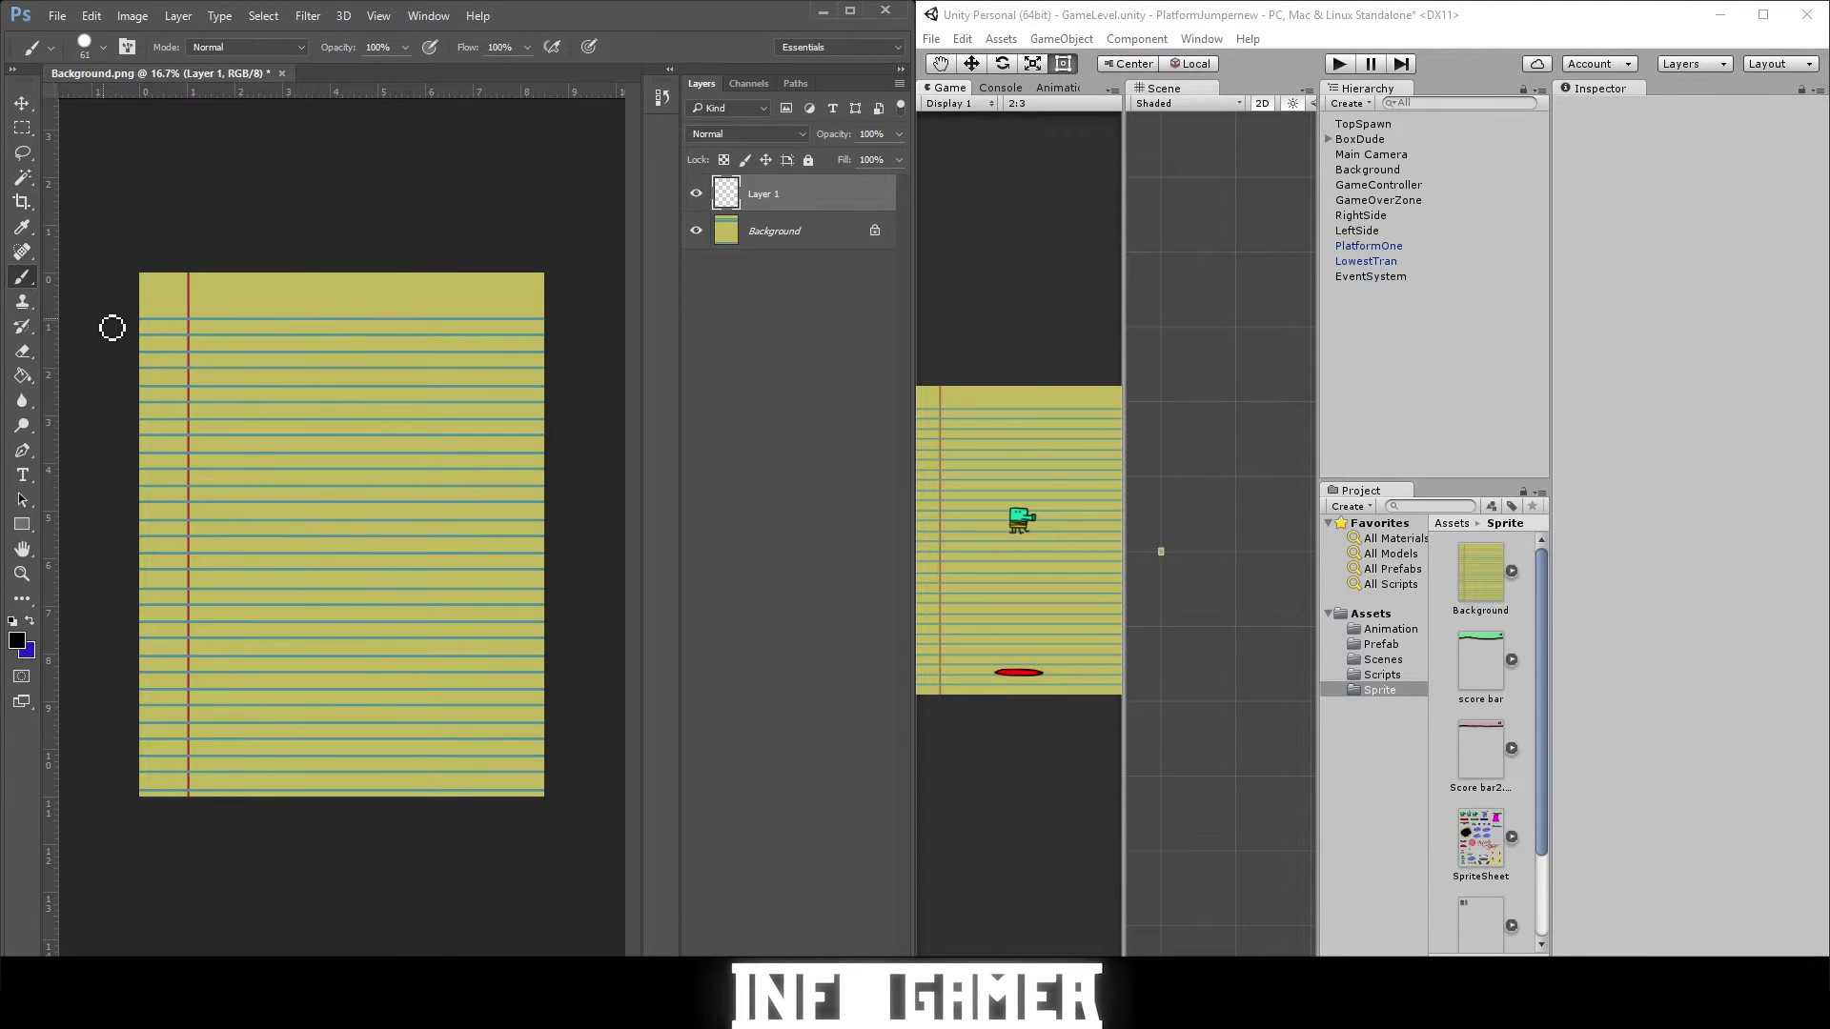
mouse_move(130, 339)
left_mouse_down()
mouse_move(367, 315)
mouse_move(563, 325)
left_mouse_up()
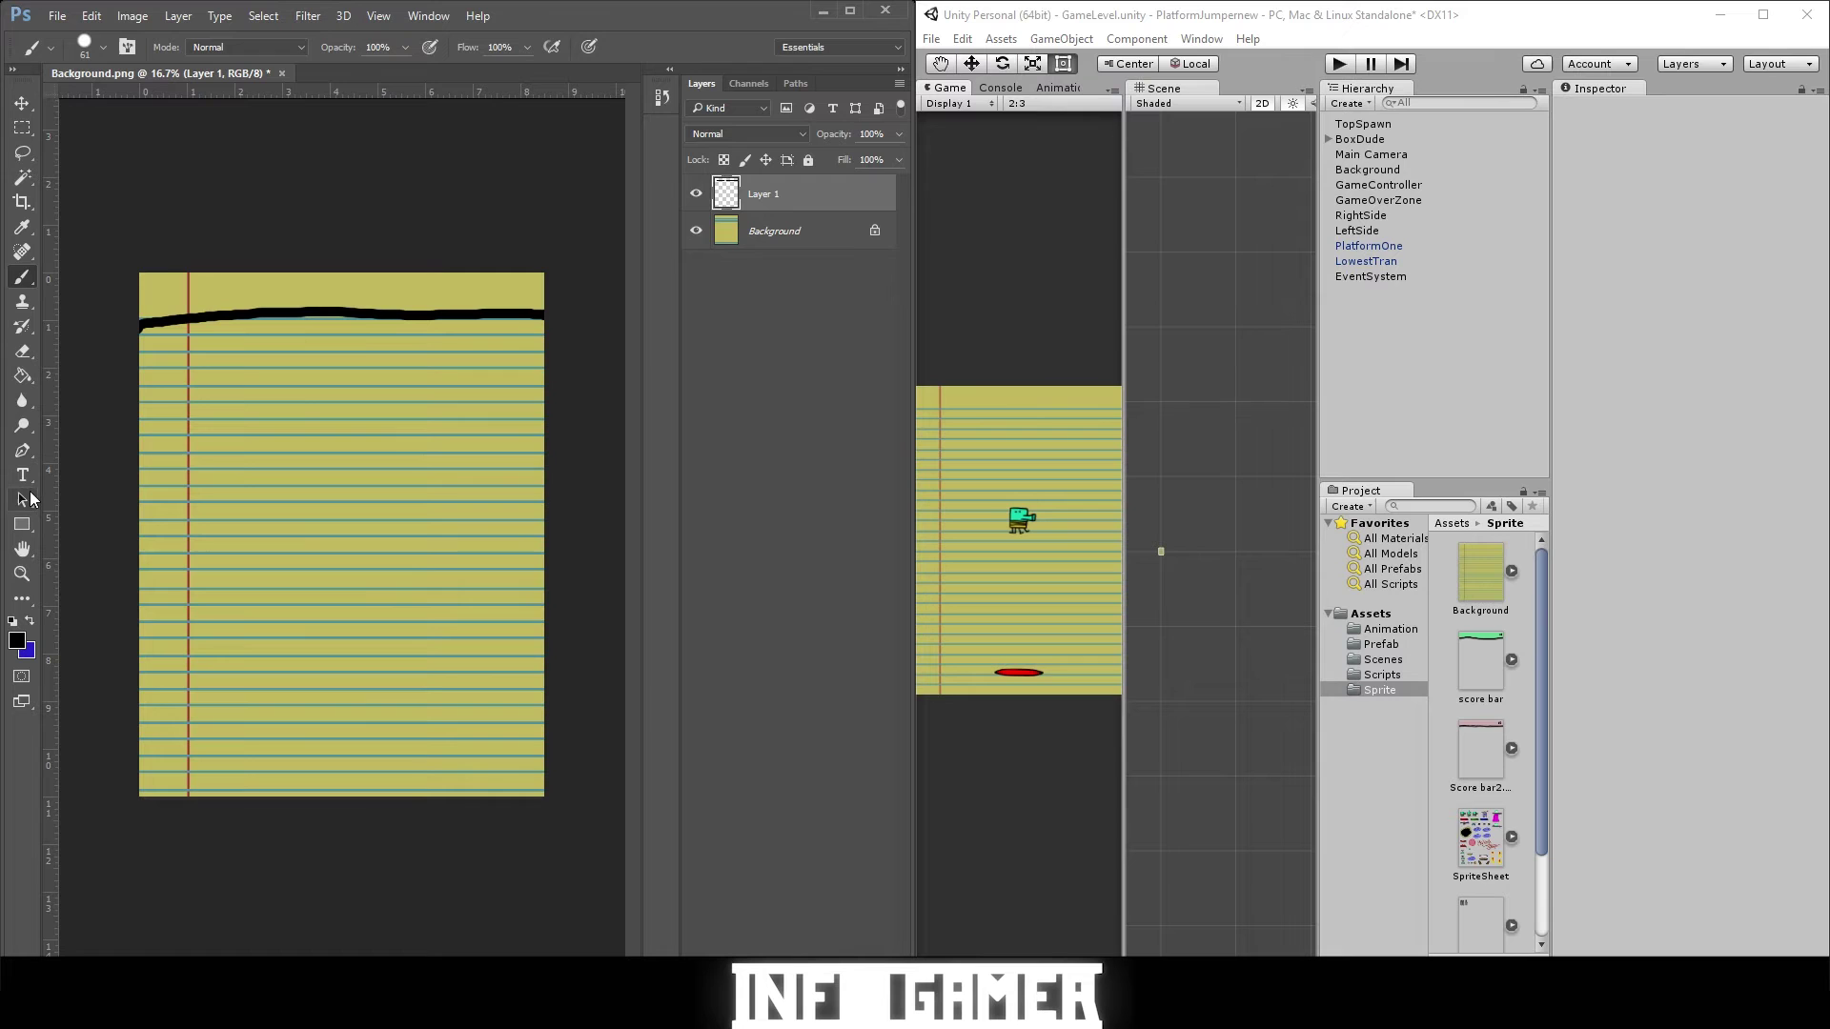
left_click(25, 374)
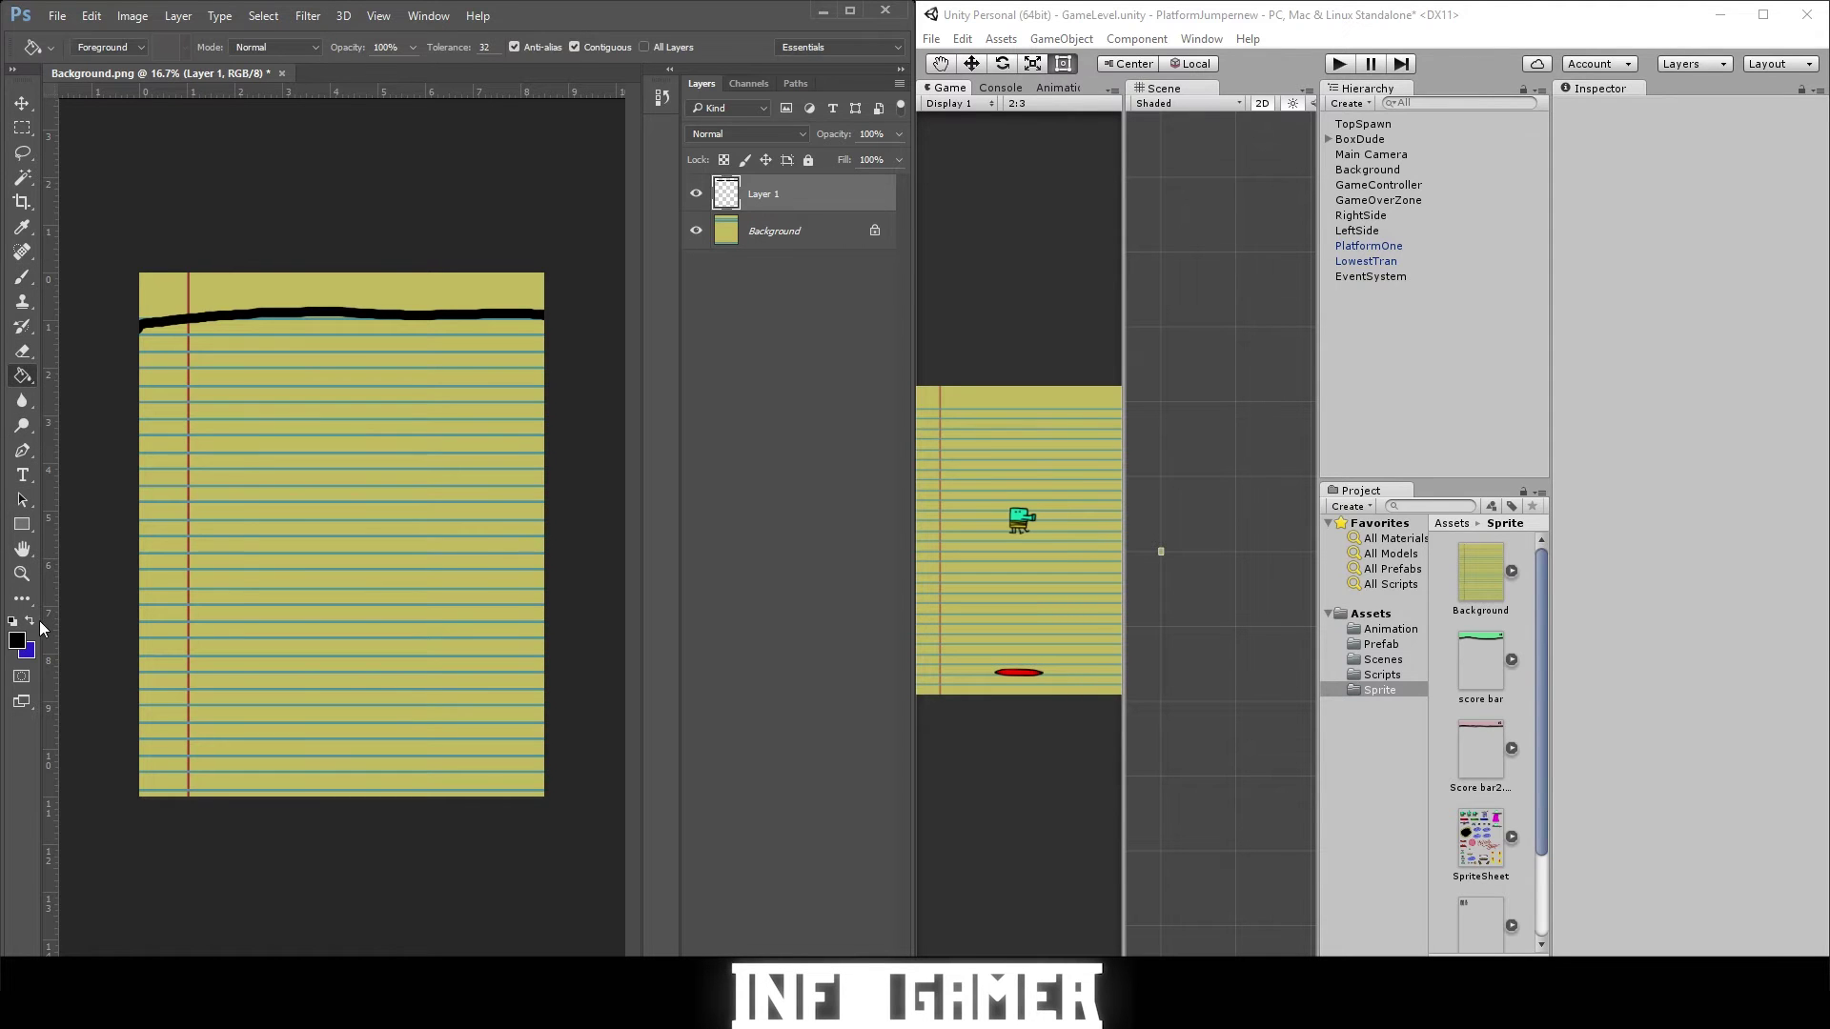
left_click(30, 620)
left_click(334, 278)
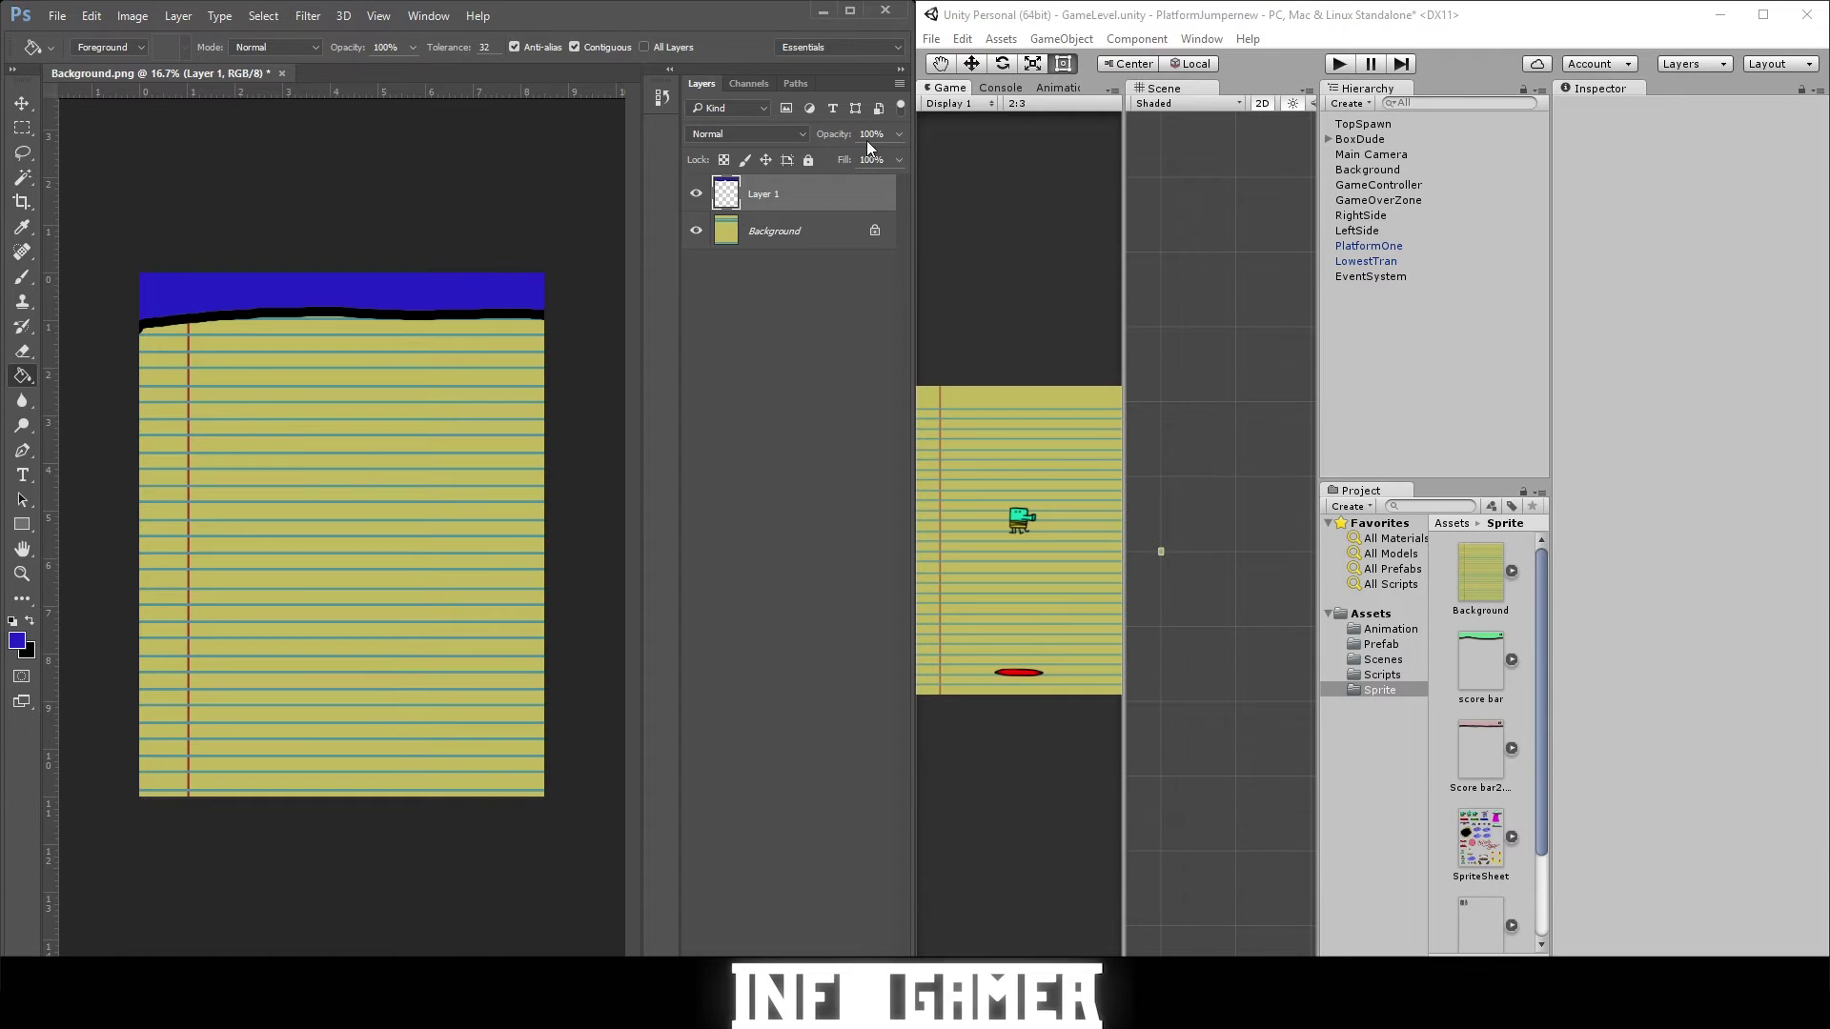
left_click_drag(842, 135, 794, 136)
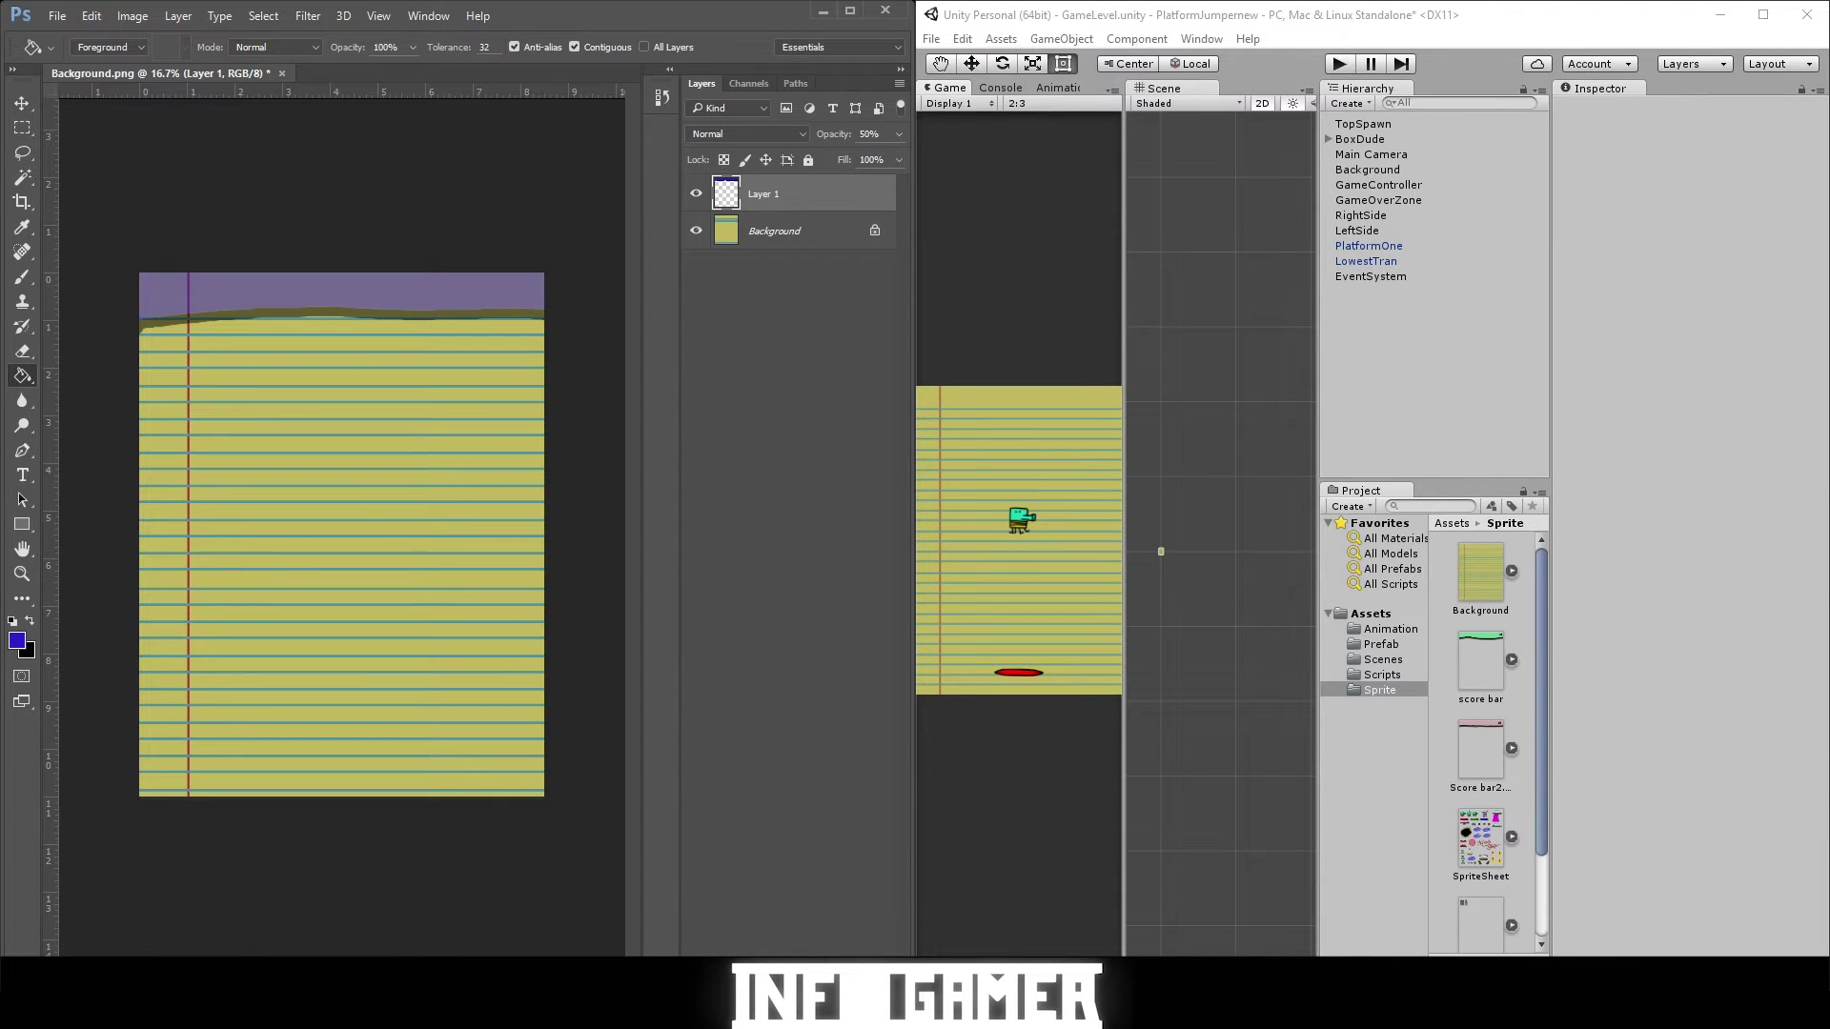
On a new Layer 2, brush a solid black line along the band's lower edge, then add Layer 3.
key("ctrl+shift+alt+n")
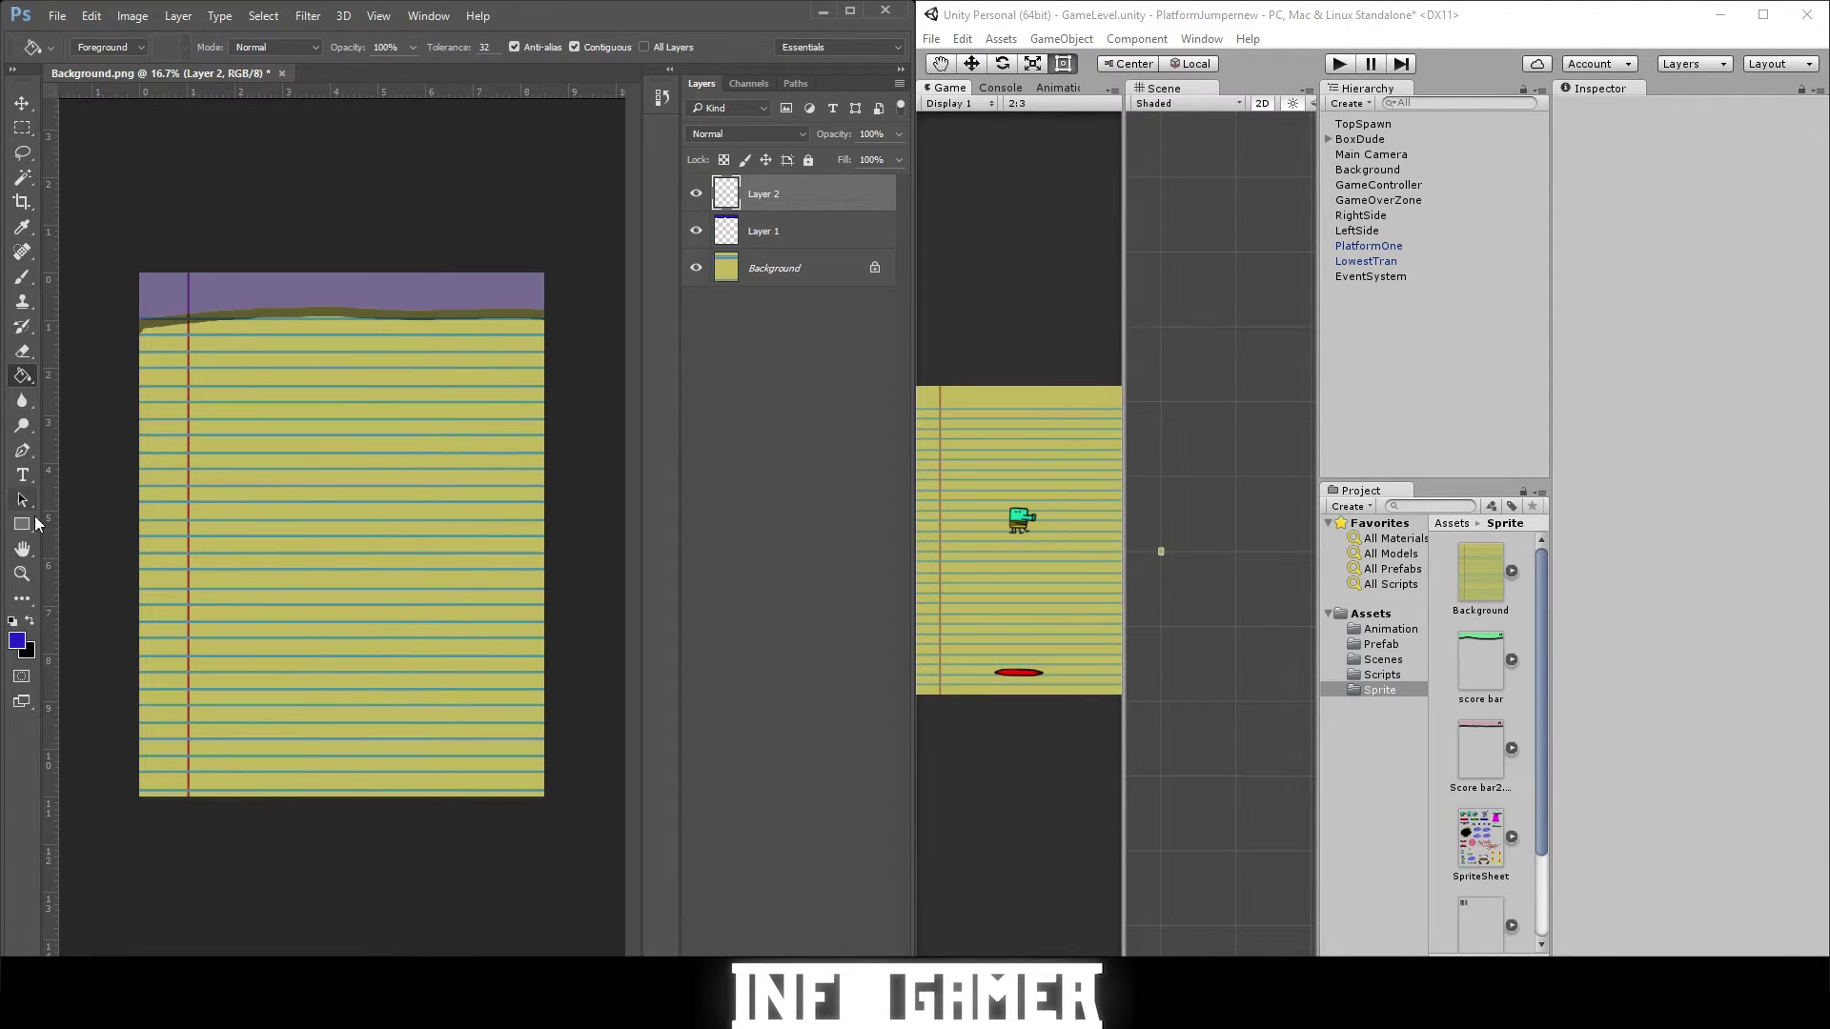
left_click(25, 281)
left_click(30, 621)
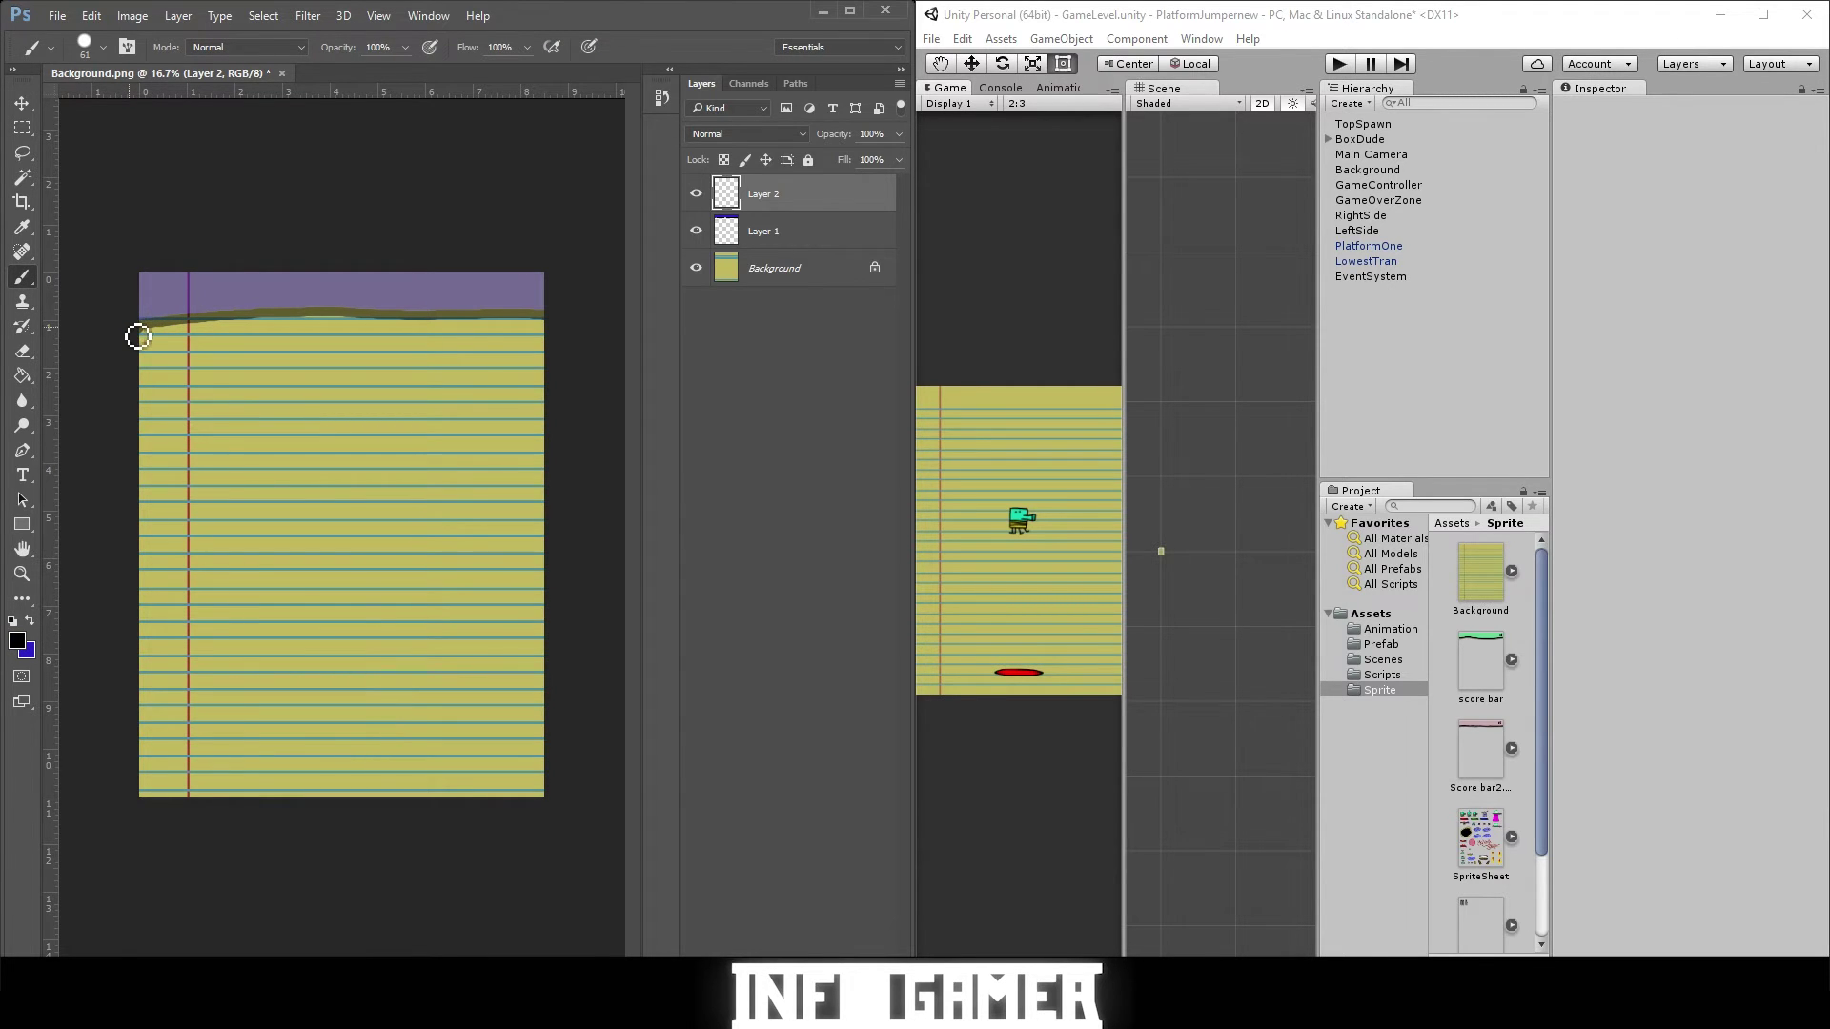
left_click_drag(138, 335, 561, 325)
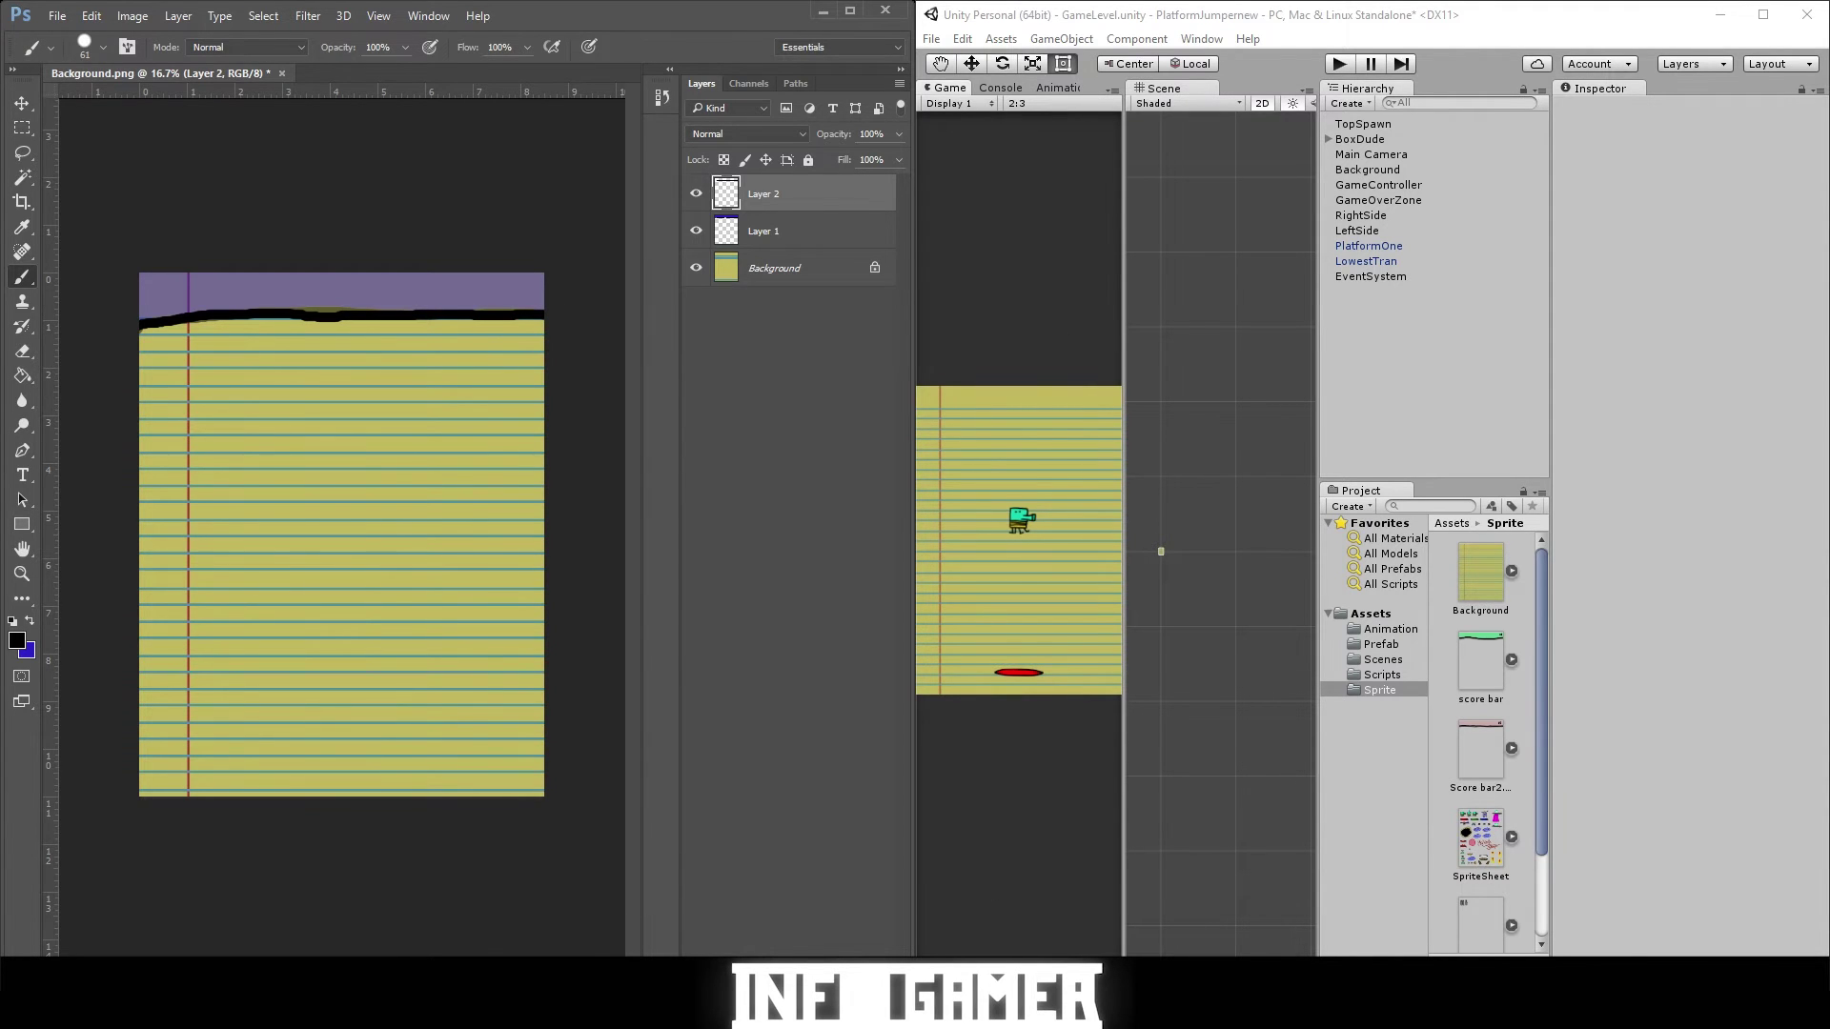
key("ctrl+shift+alt+n")
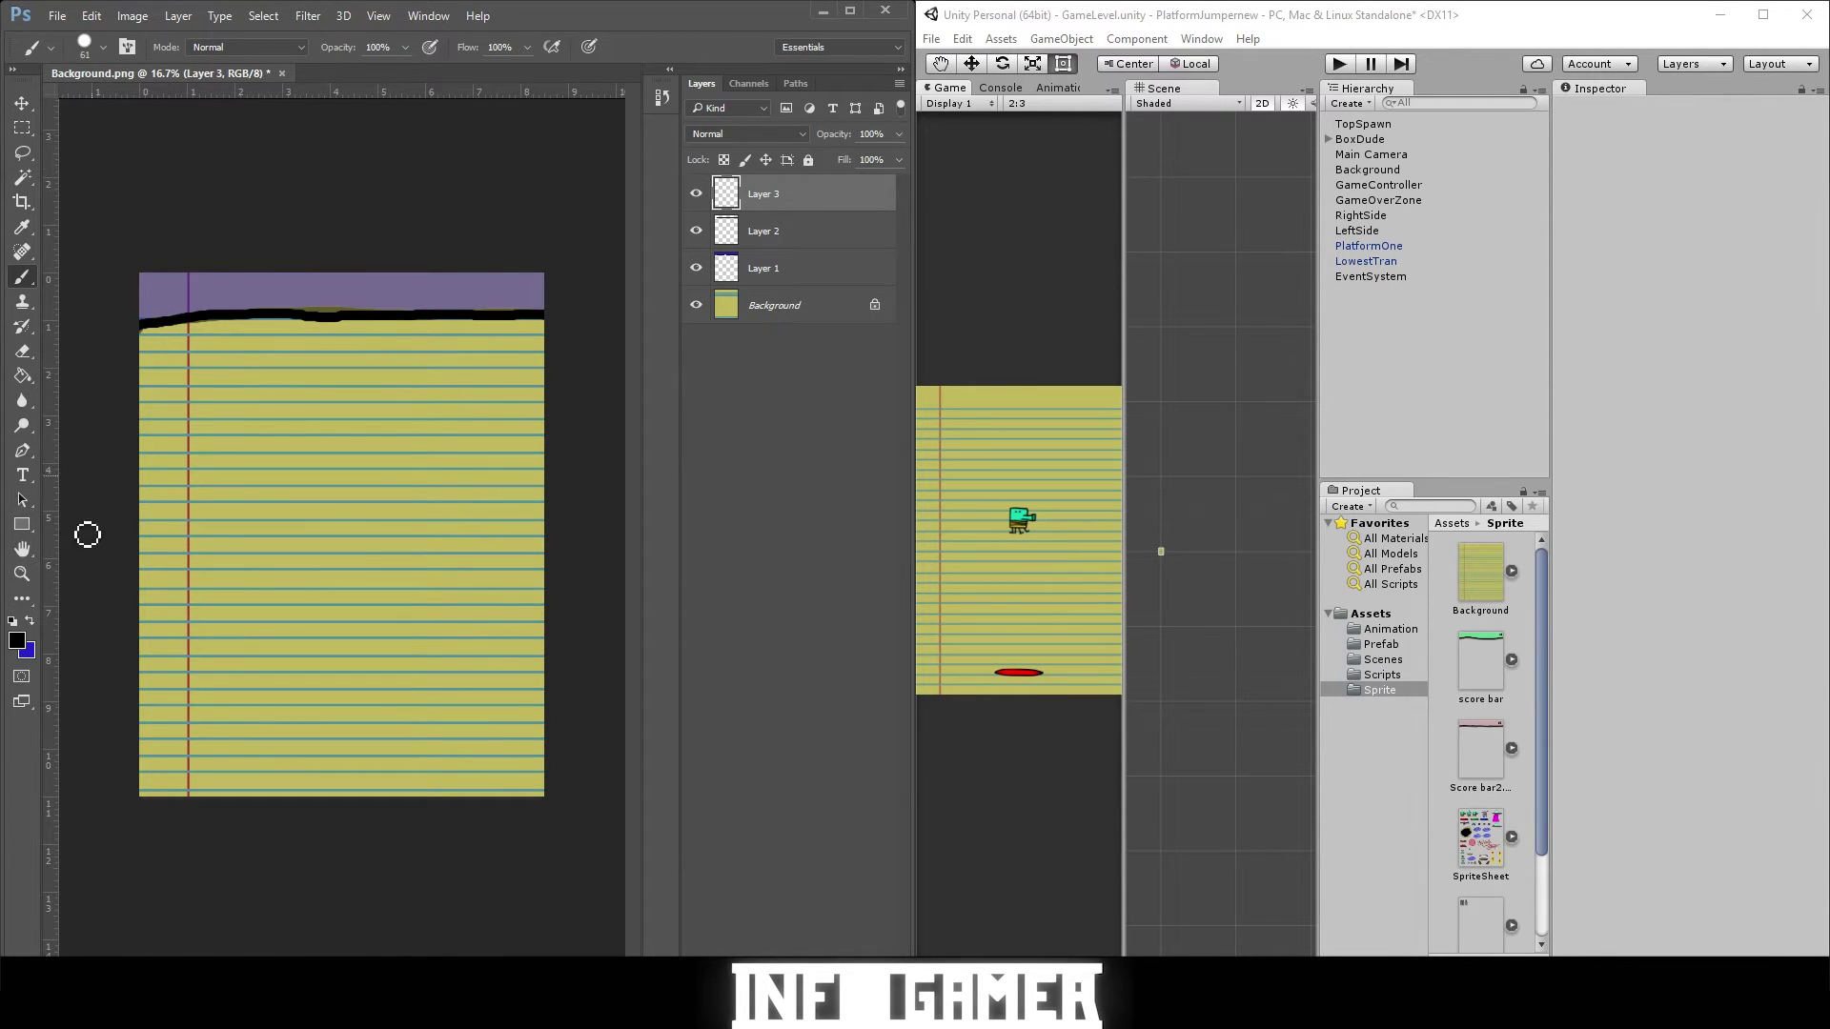
Paint a faint 35%-opacity shadow under the black edge, undo one stroke, and add Layer 4.
left_click_drag(340, 50, 301, 55)
left_click_drag(158, 339, 560, 327)
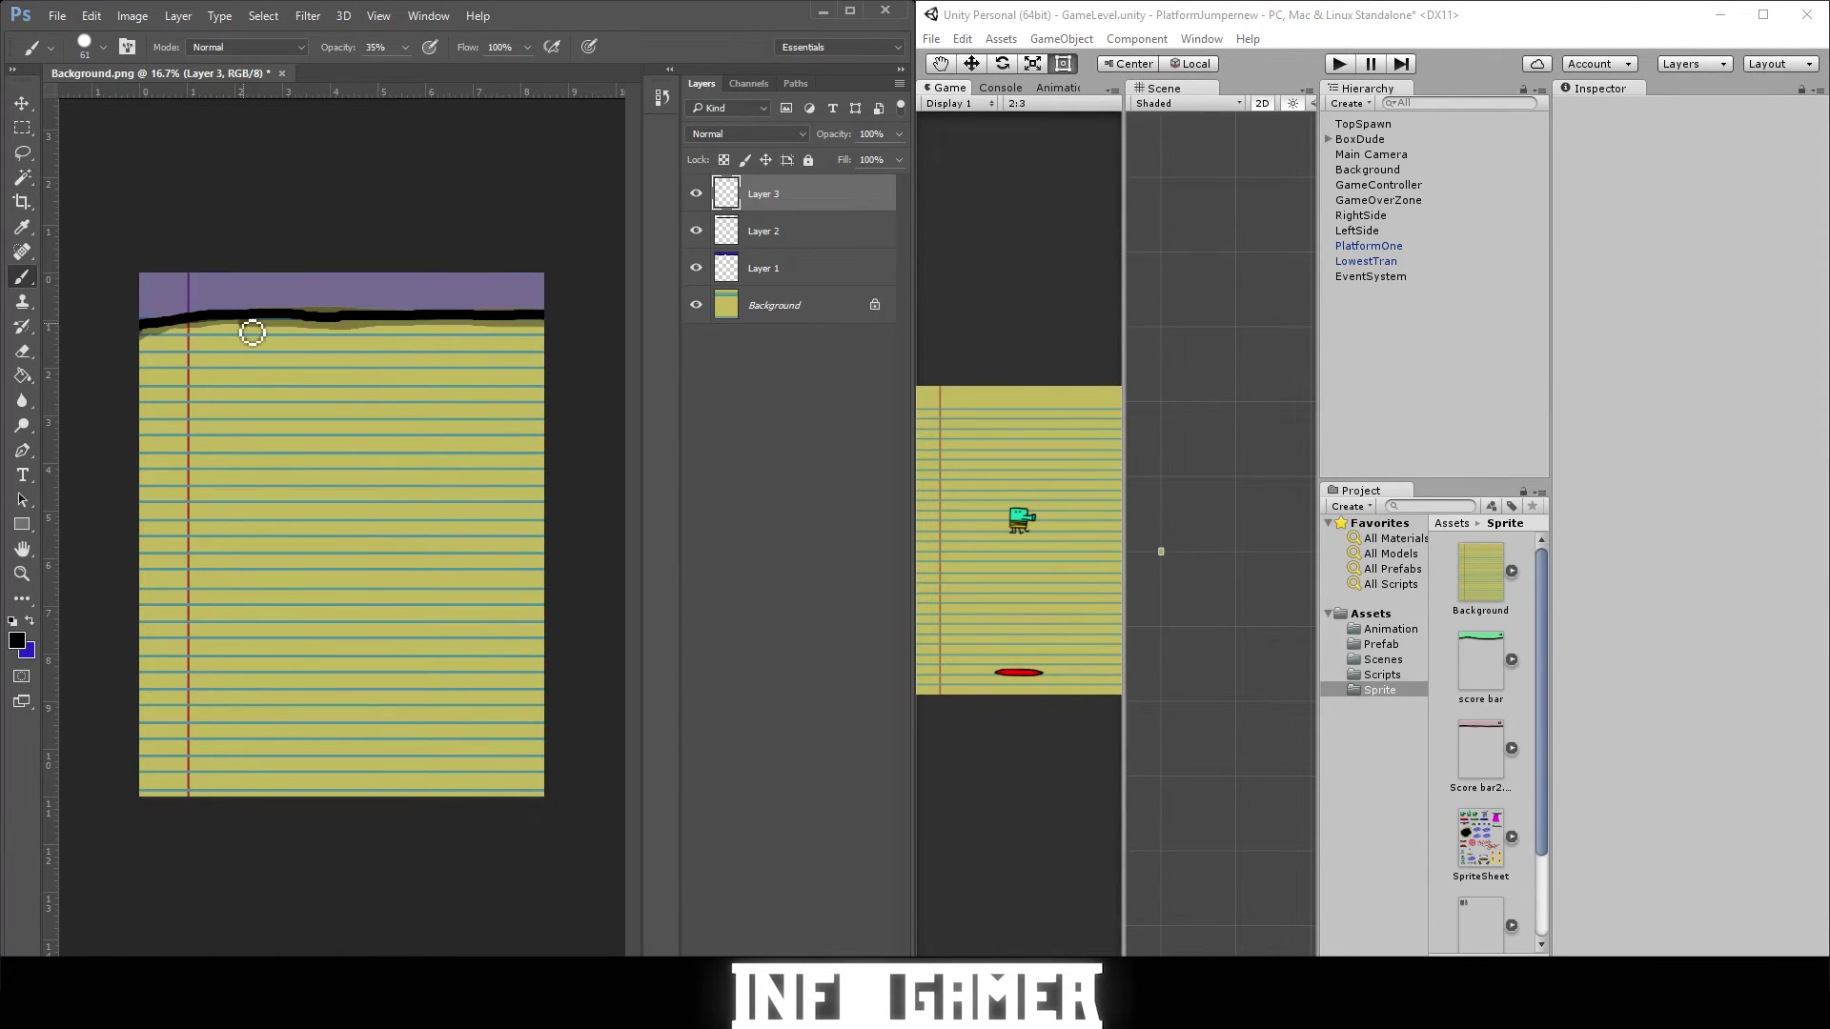
left_click_drag(252, 333, 151, 336)
key("ctrl+z")
key("ctrl+shift+alt+n")
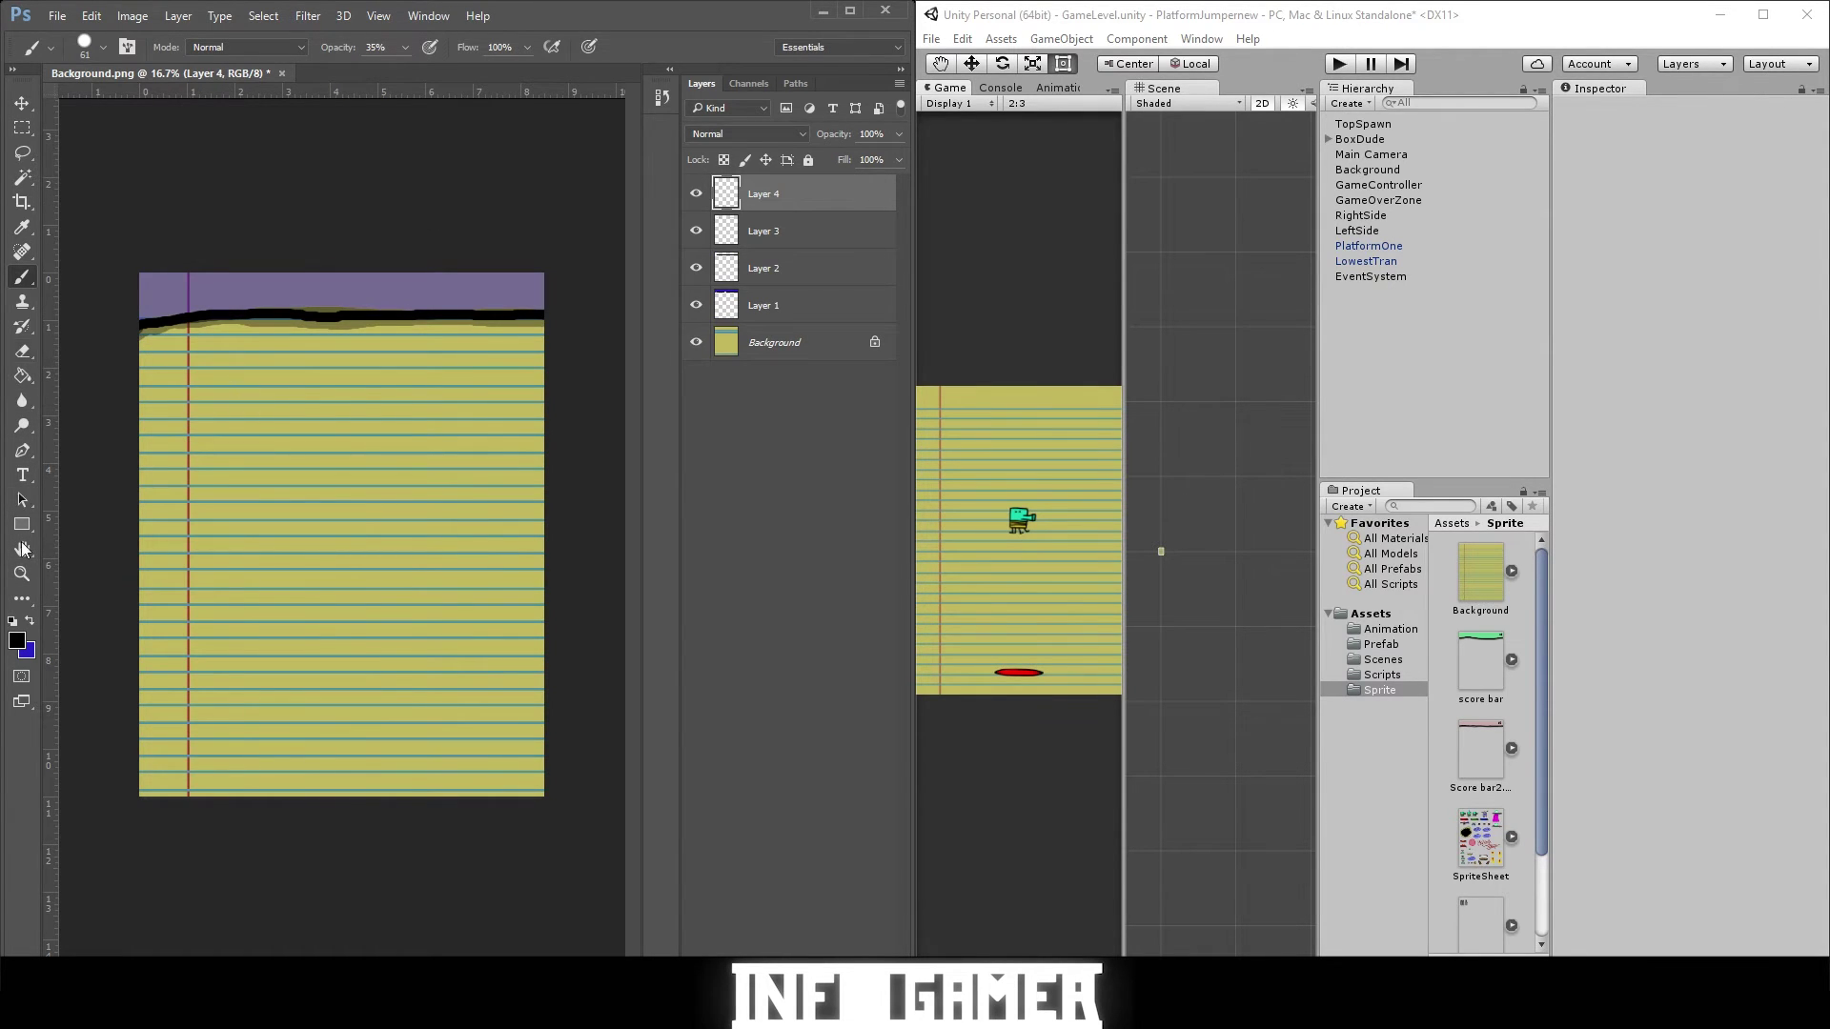
Paint a 100%-opacity black pause icon at the bar's right end, then Merge Visible Layers 1–4.
left_click_drag(326, 56, 458, 46)
left_click_drag(506, 284, 518, 298)
left_click(820, 299, "shift")
right_click(821, 298)
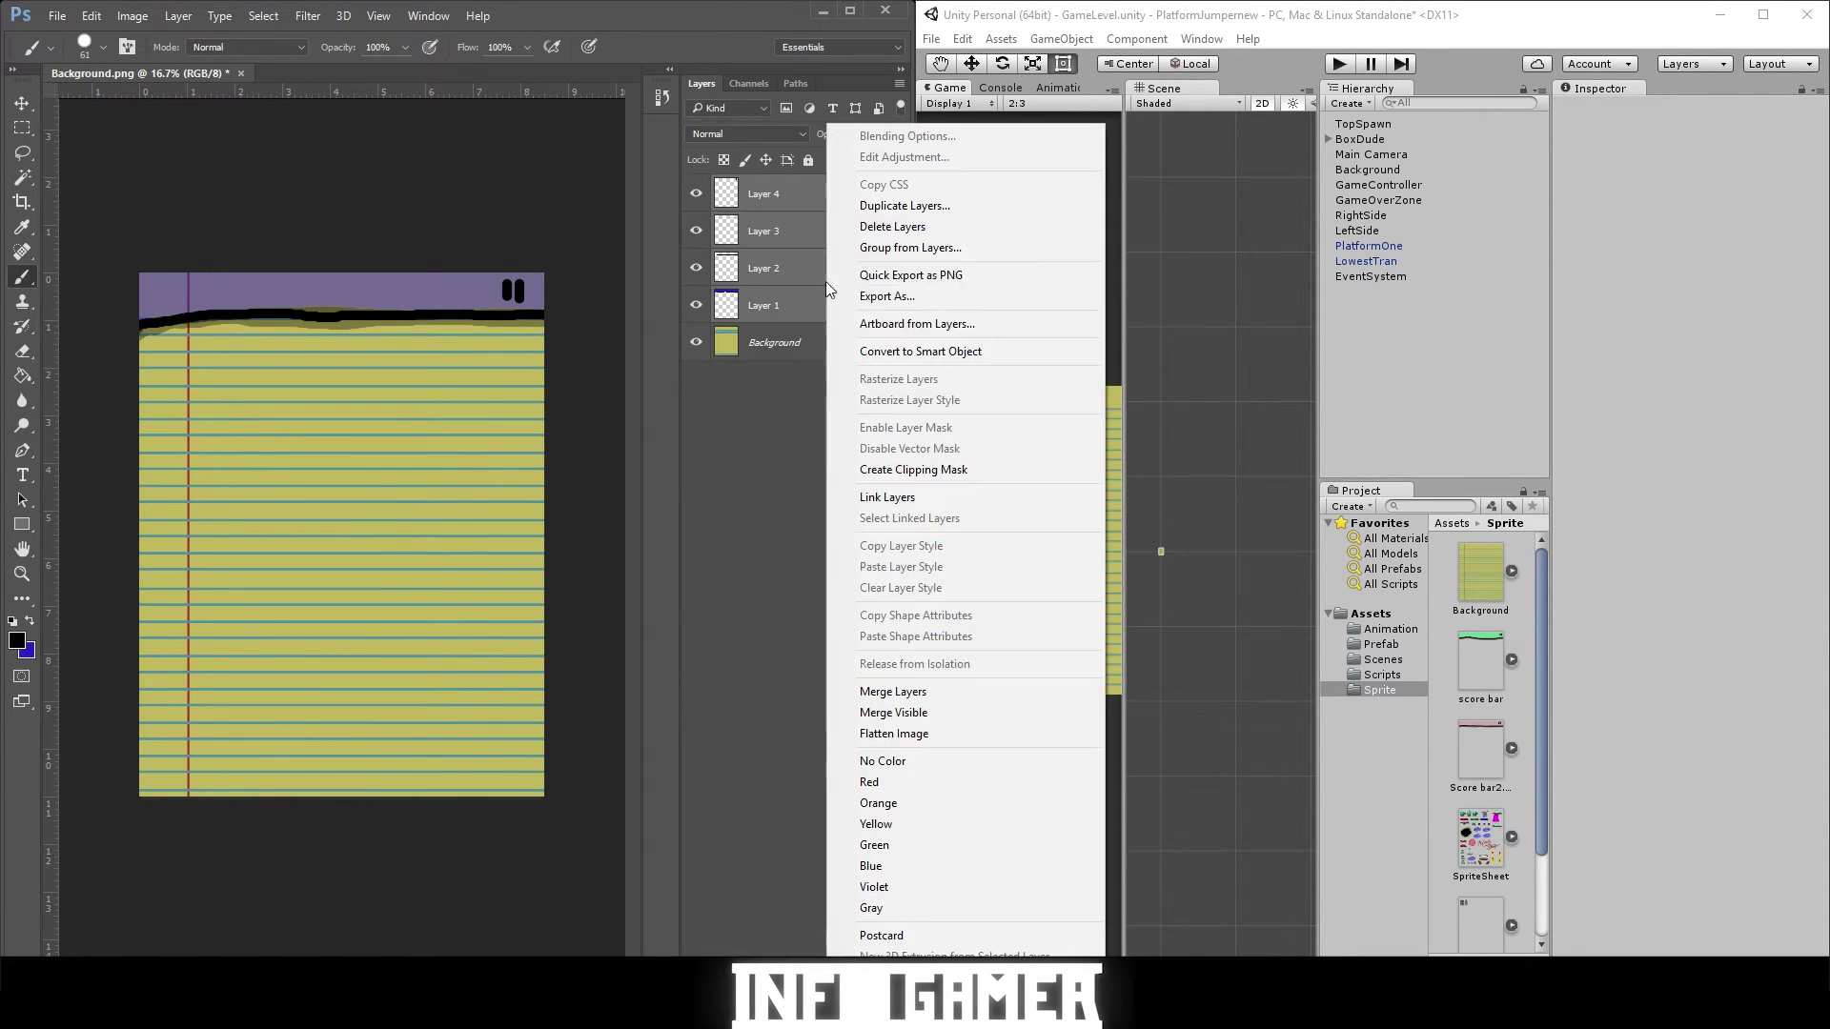
left_click(968, 693)
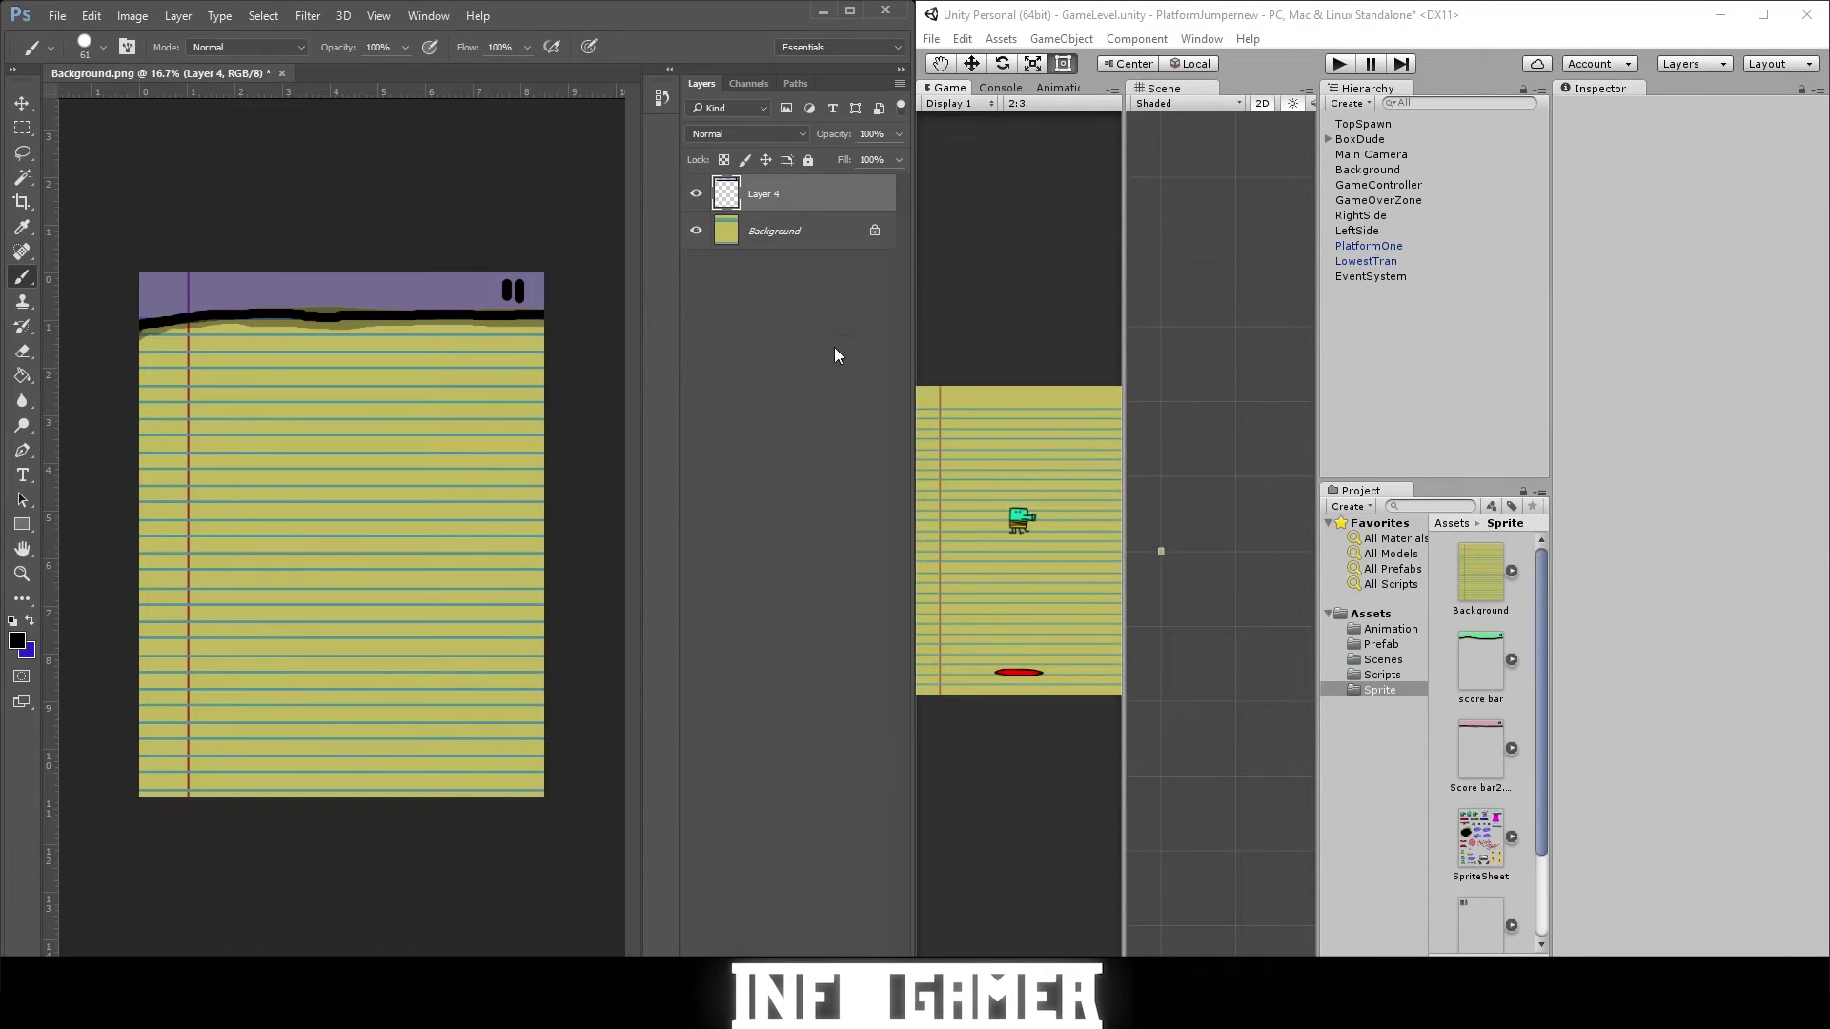
Hide the lined paper Background layer so only the merged bar is visible.
left_click(697, 231)
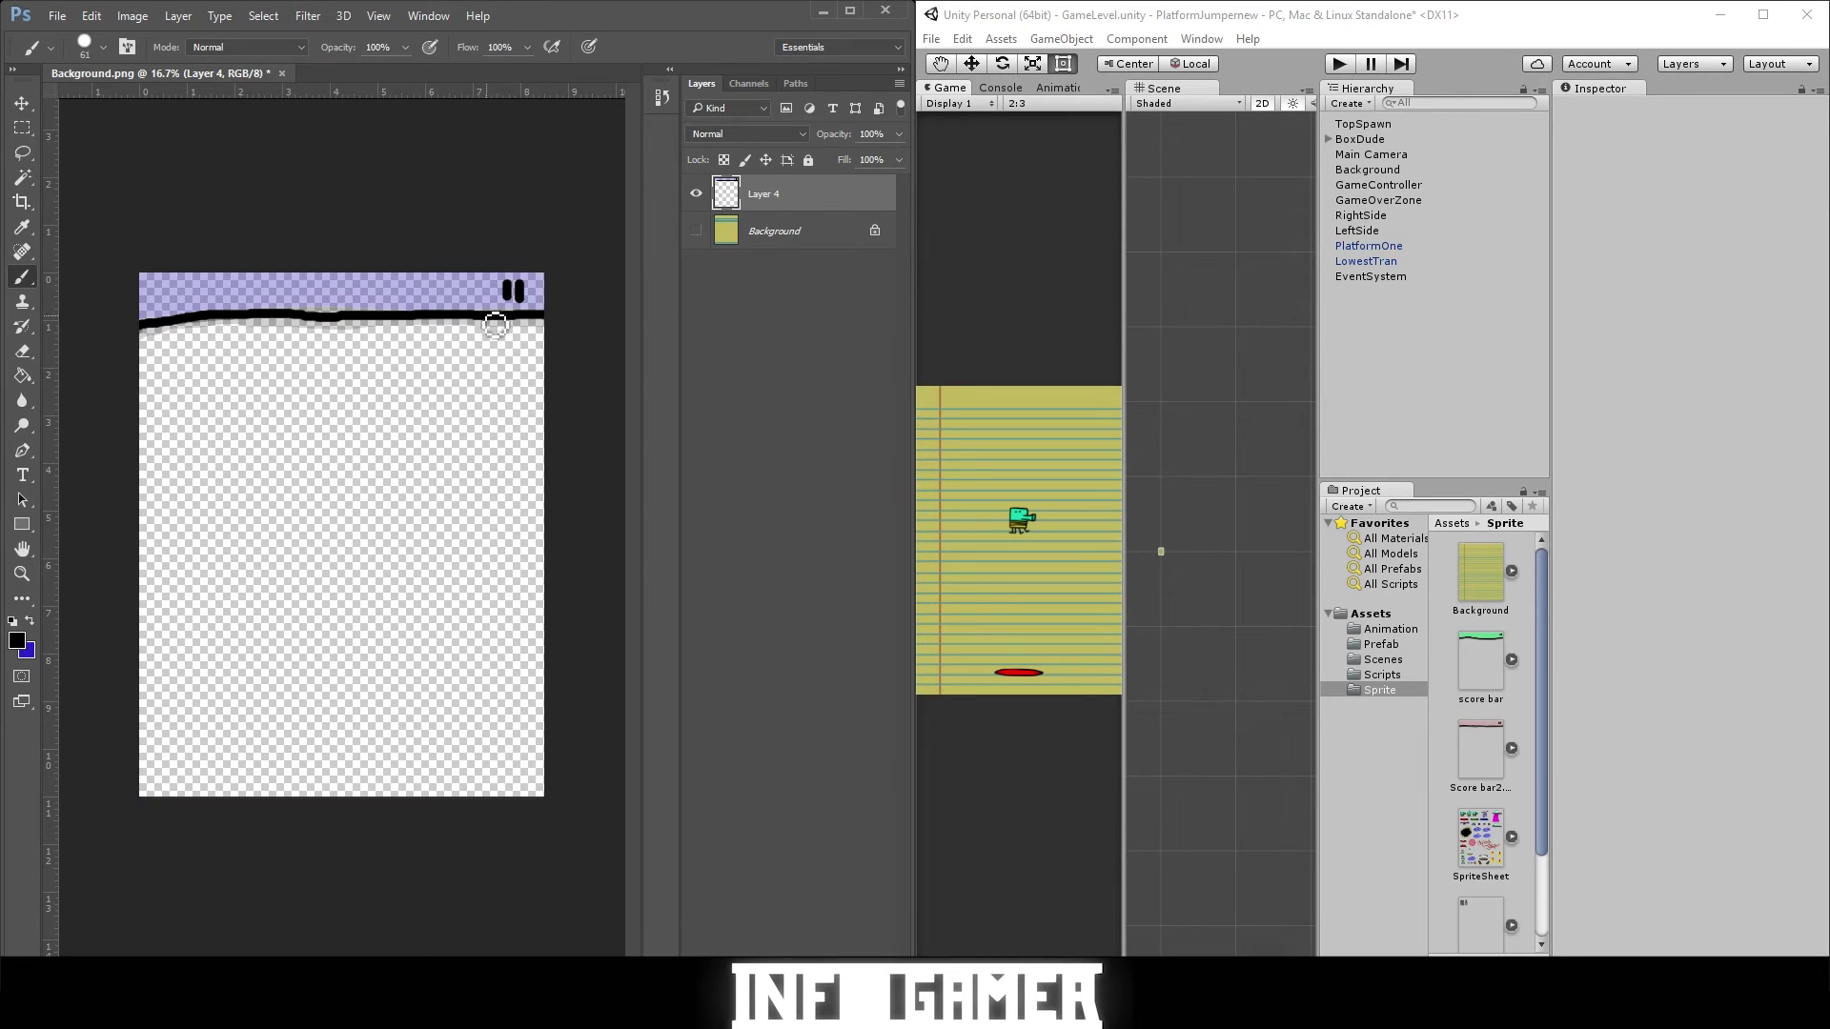
left_click(696, 232)
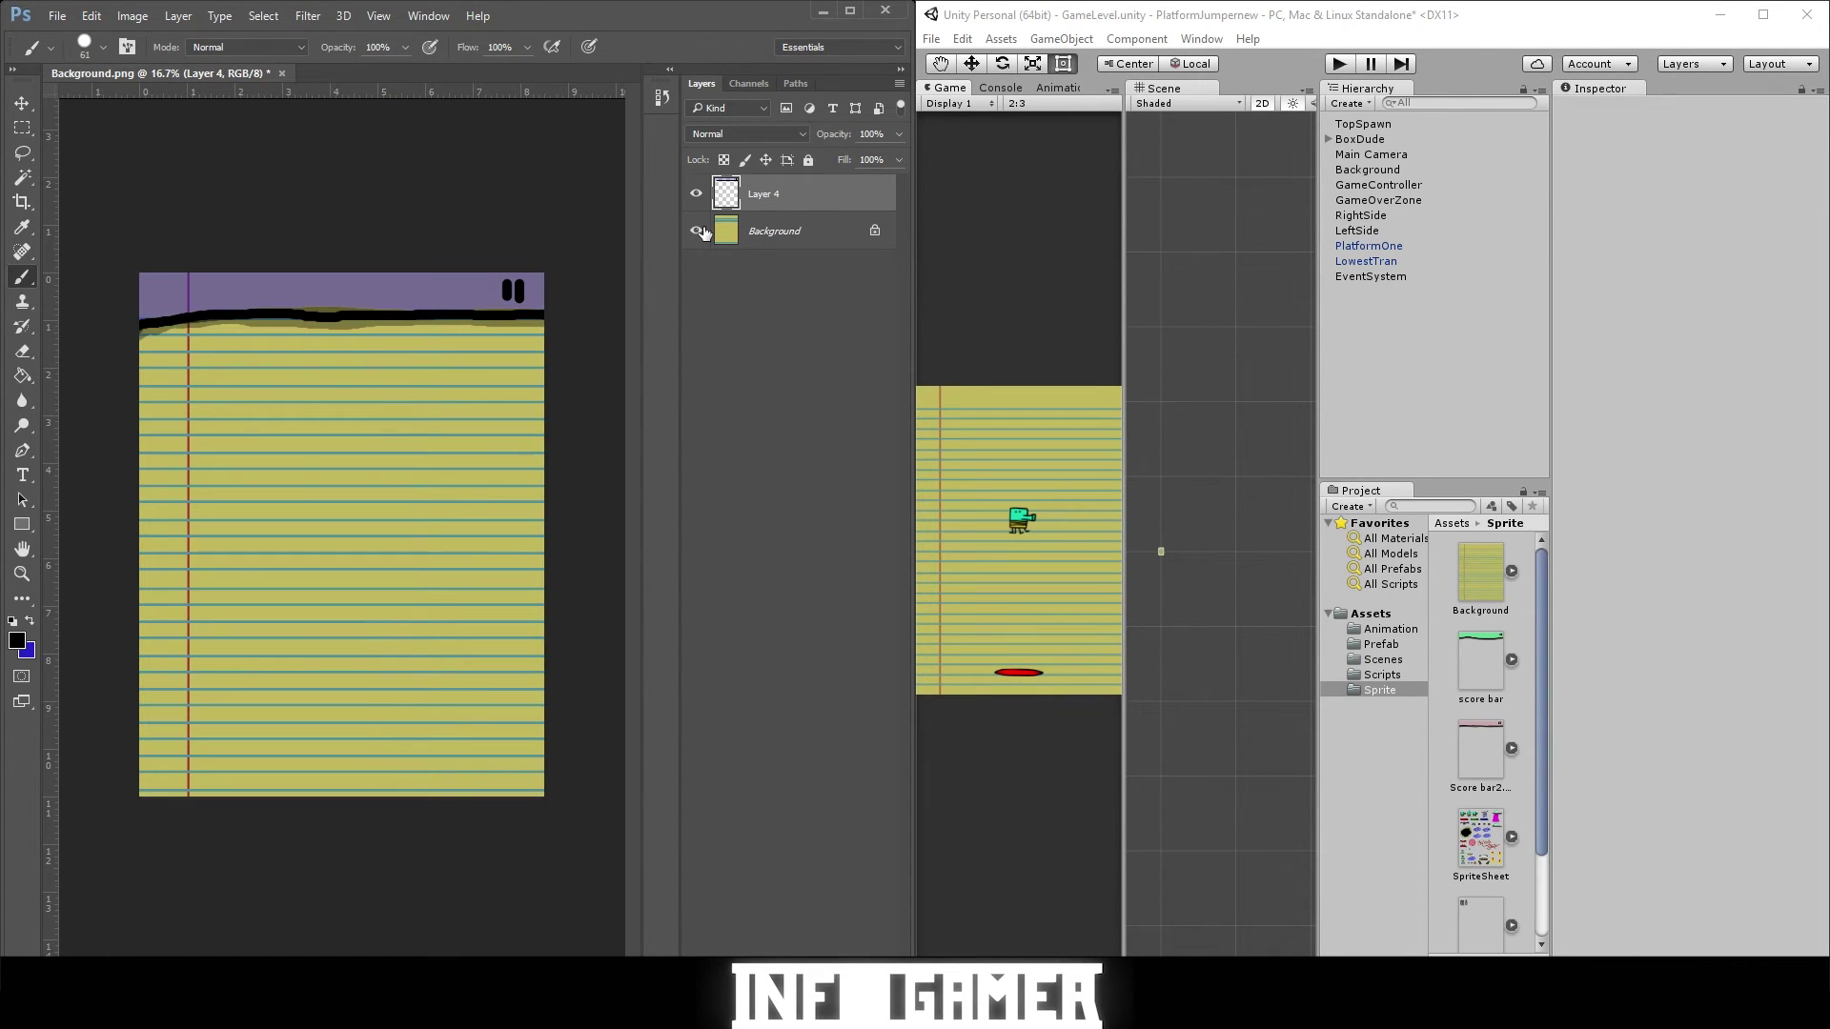
left_click(696, 231)
left_click(699, 232)
left_click(698, 232)
left_click(698, 232)
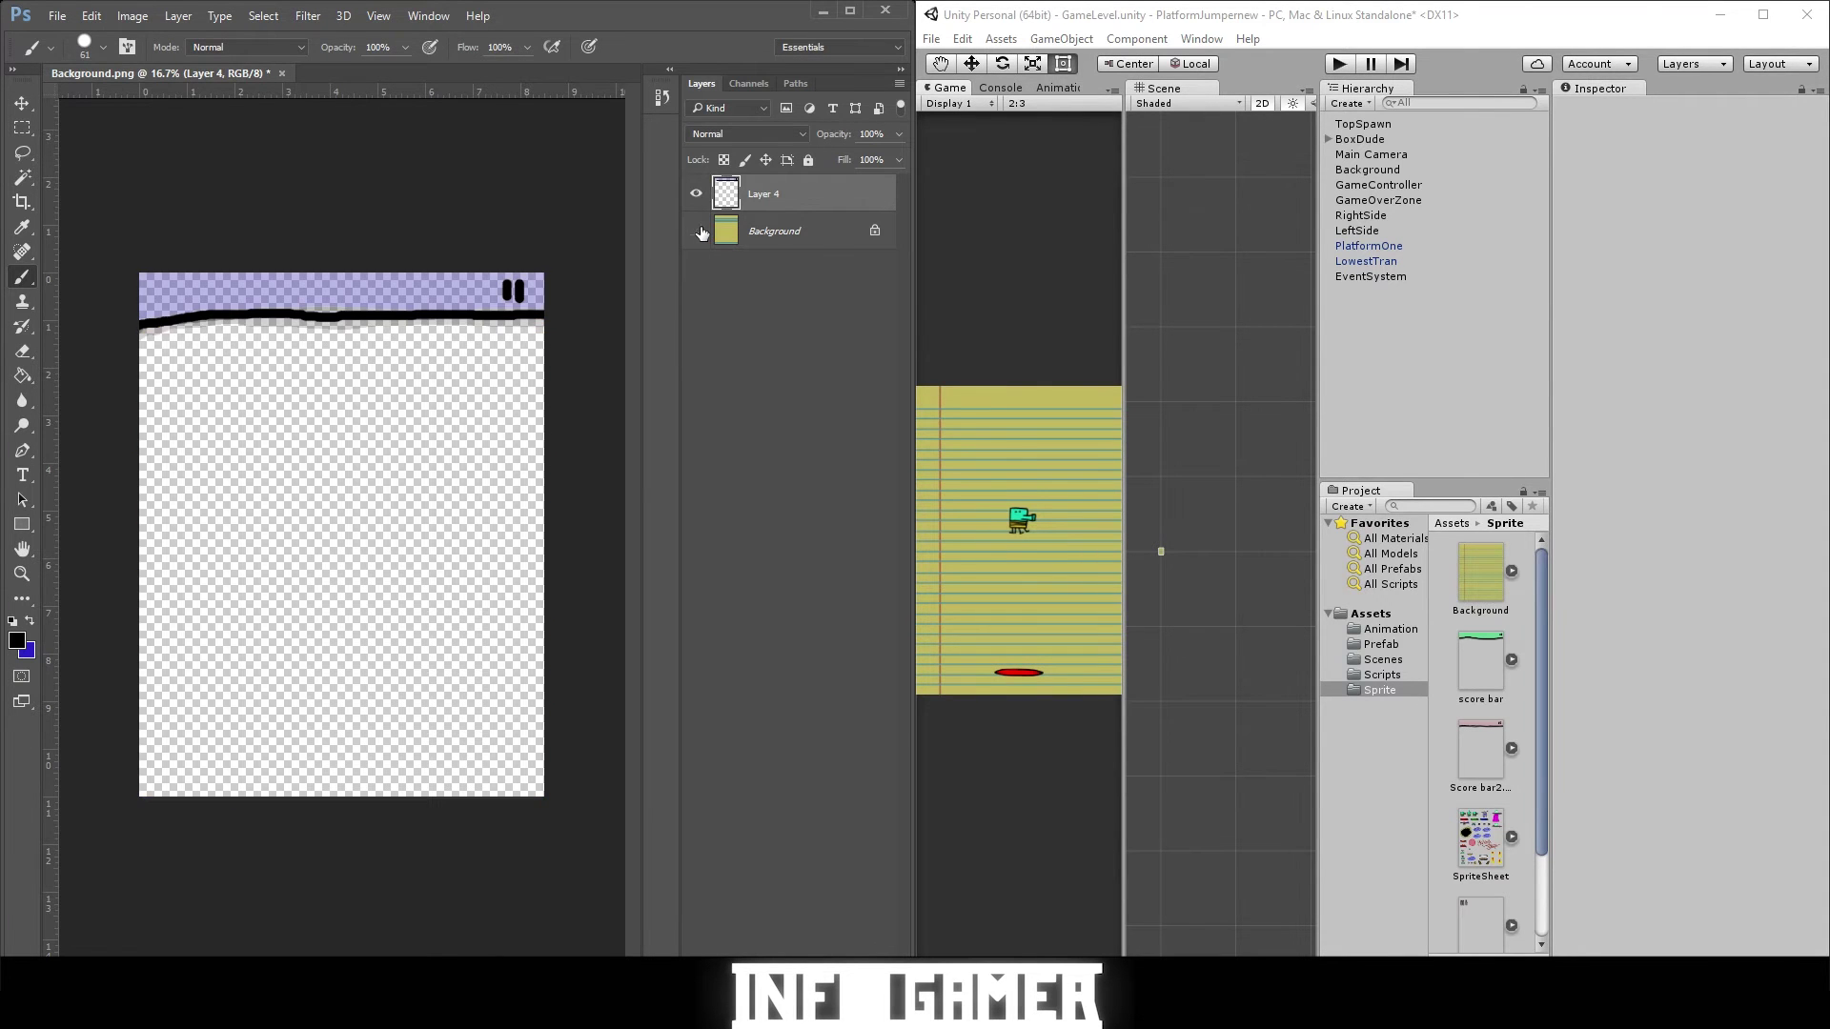
Save the image as PNG 'Score bar3.png' in Assets/Sprite, accepting the default PNG options.
left_click(58, 15)
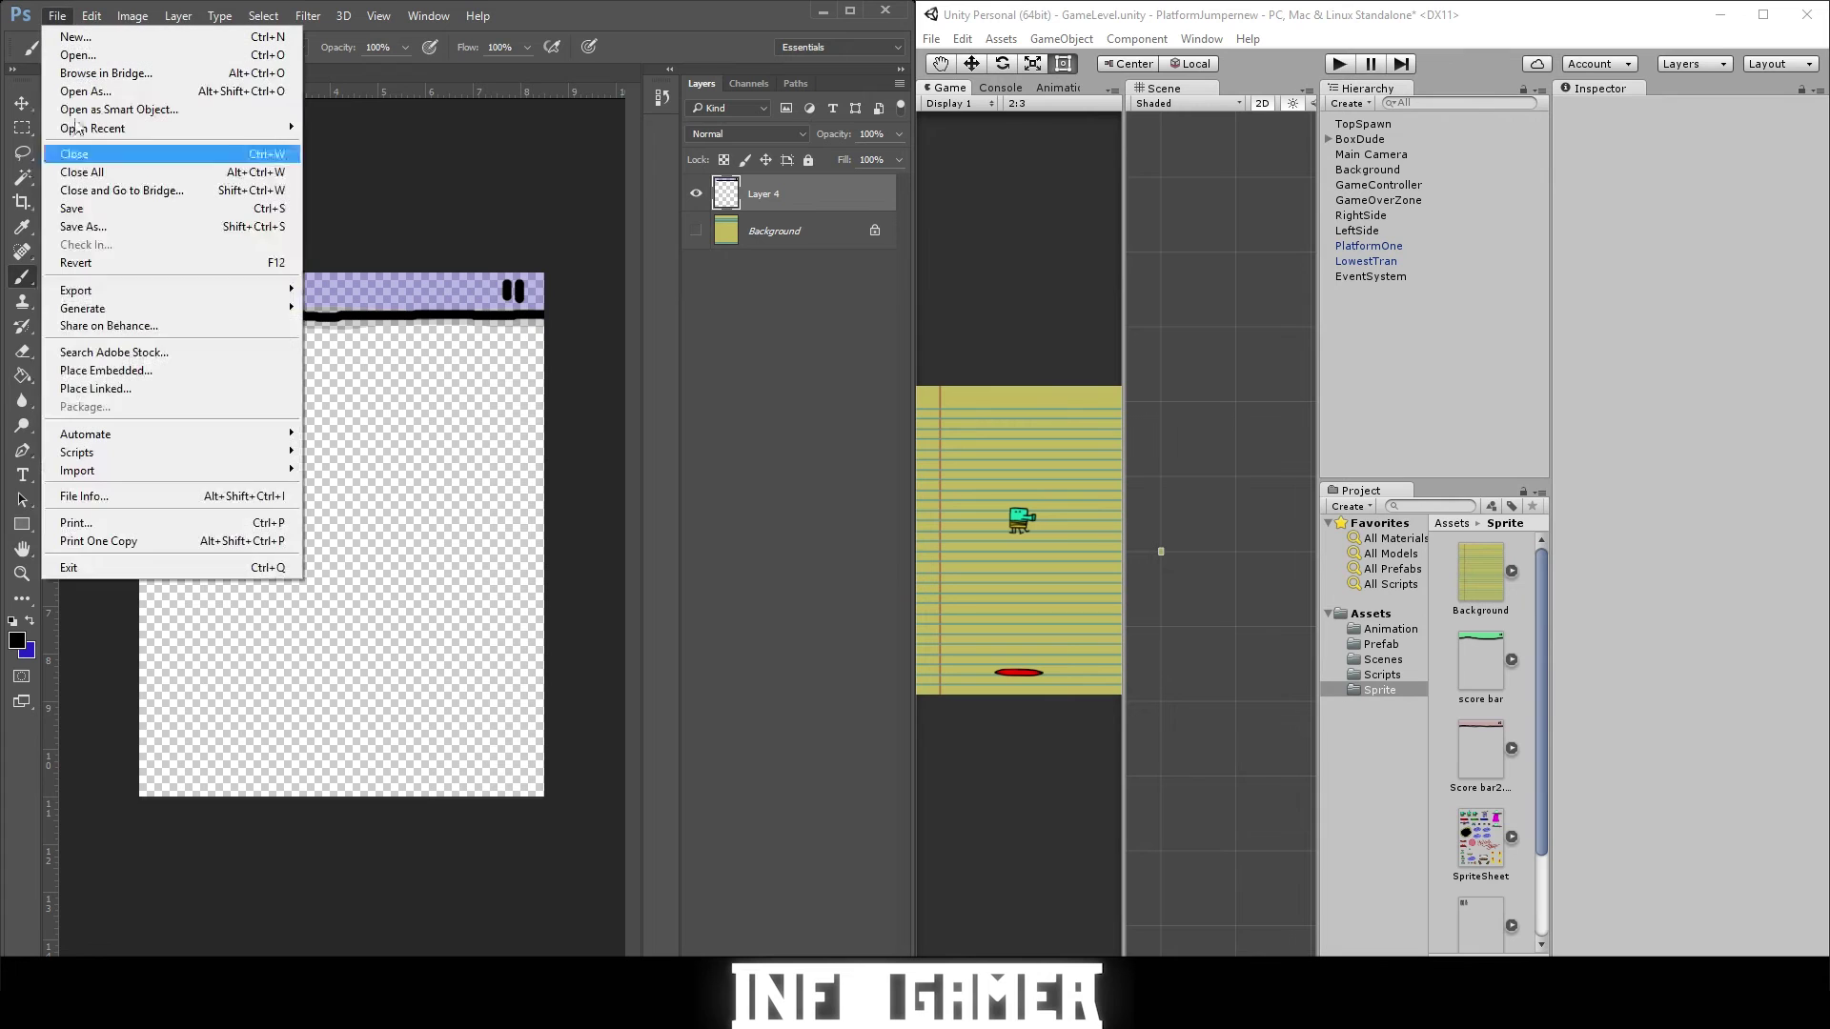
left_click(103, 220)
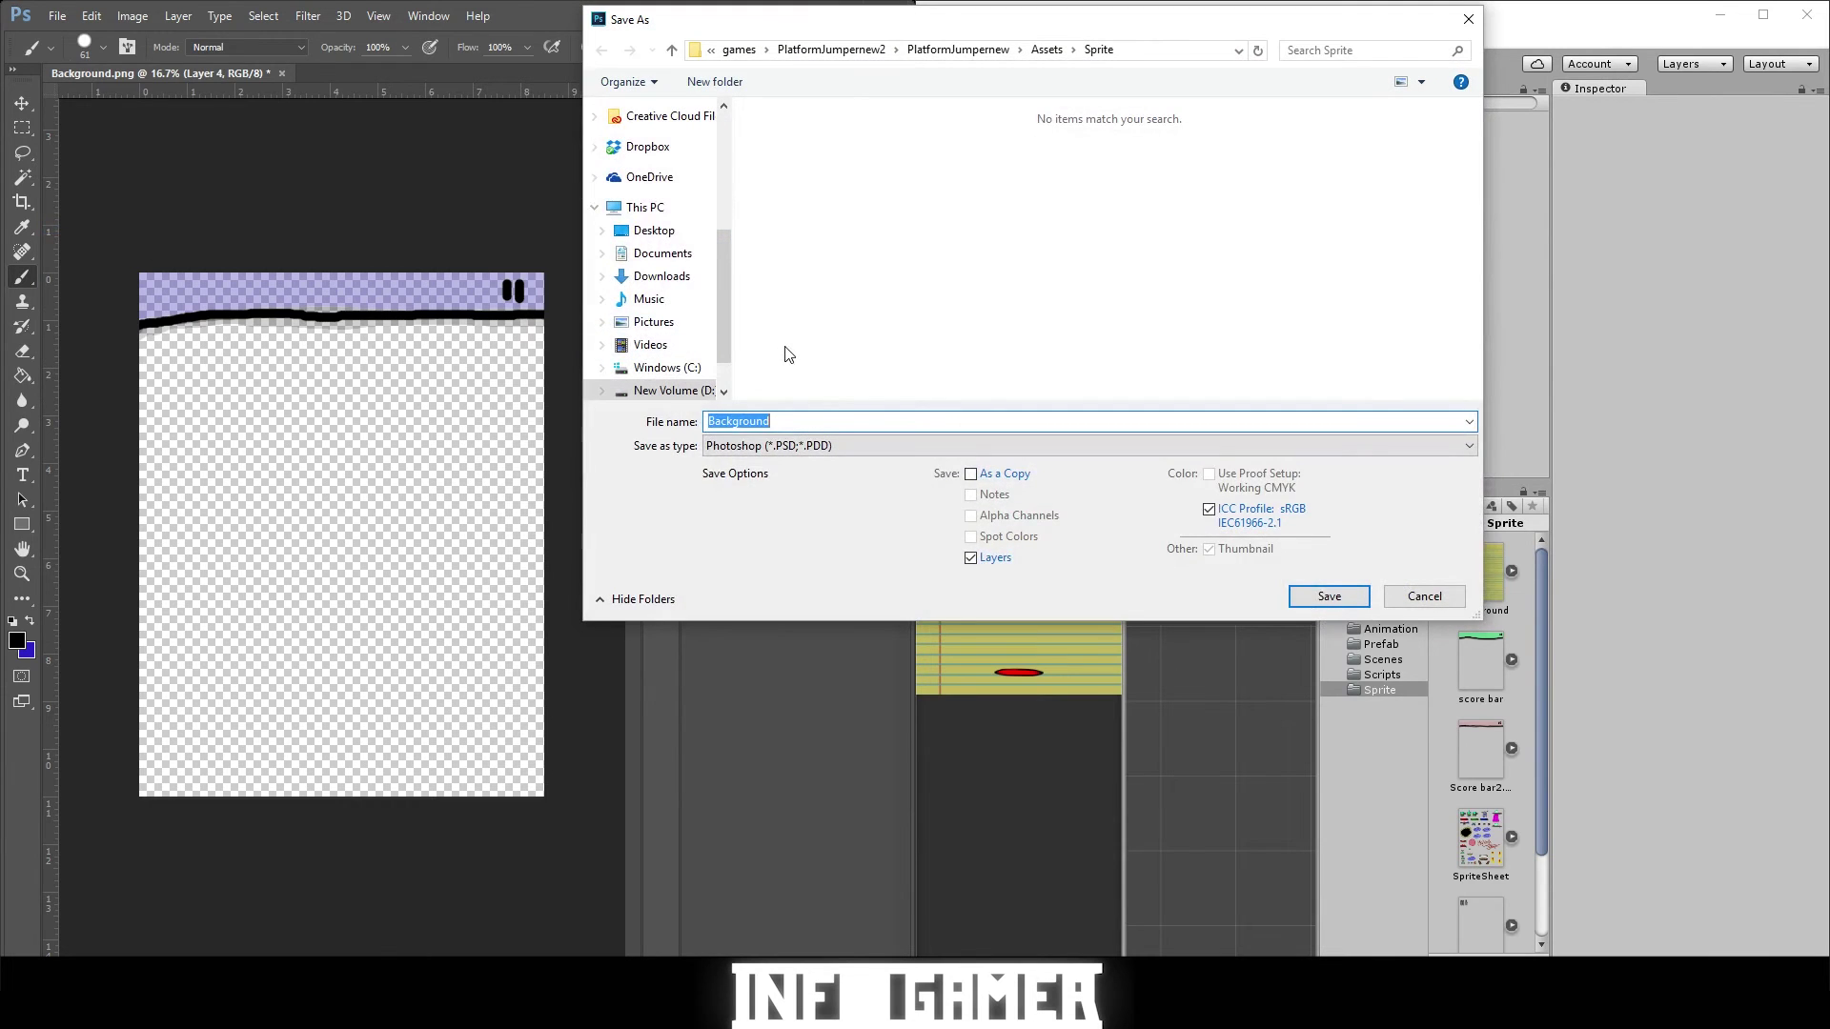
type("Score bar3.png")
left_click(708, 451)
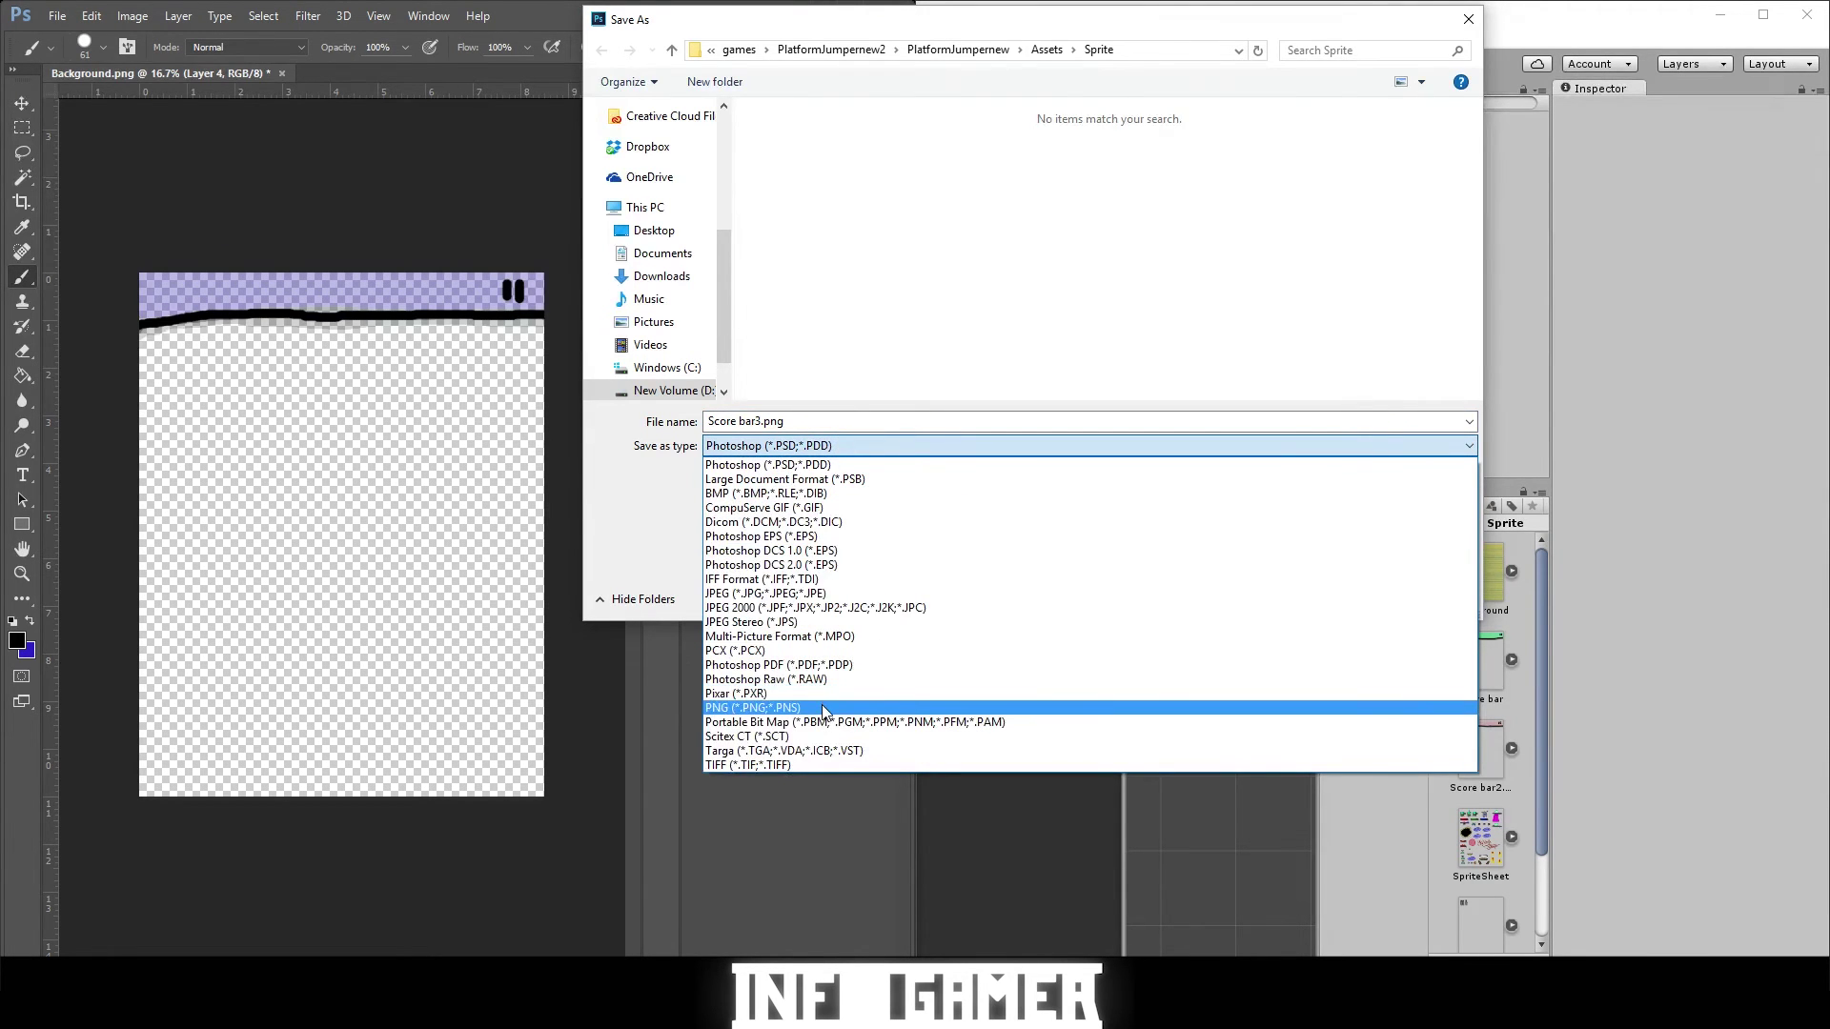
left_click(825, 708)
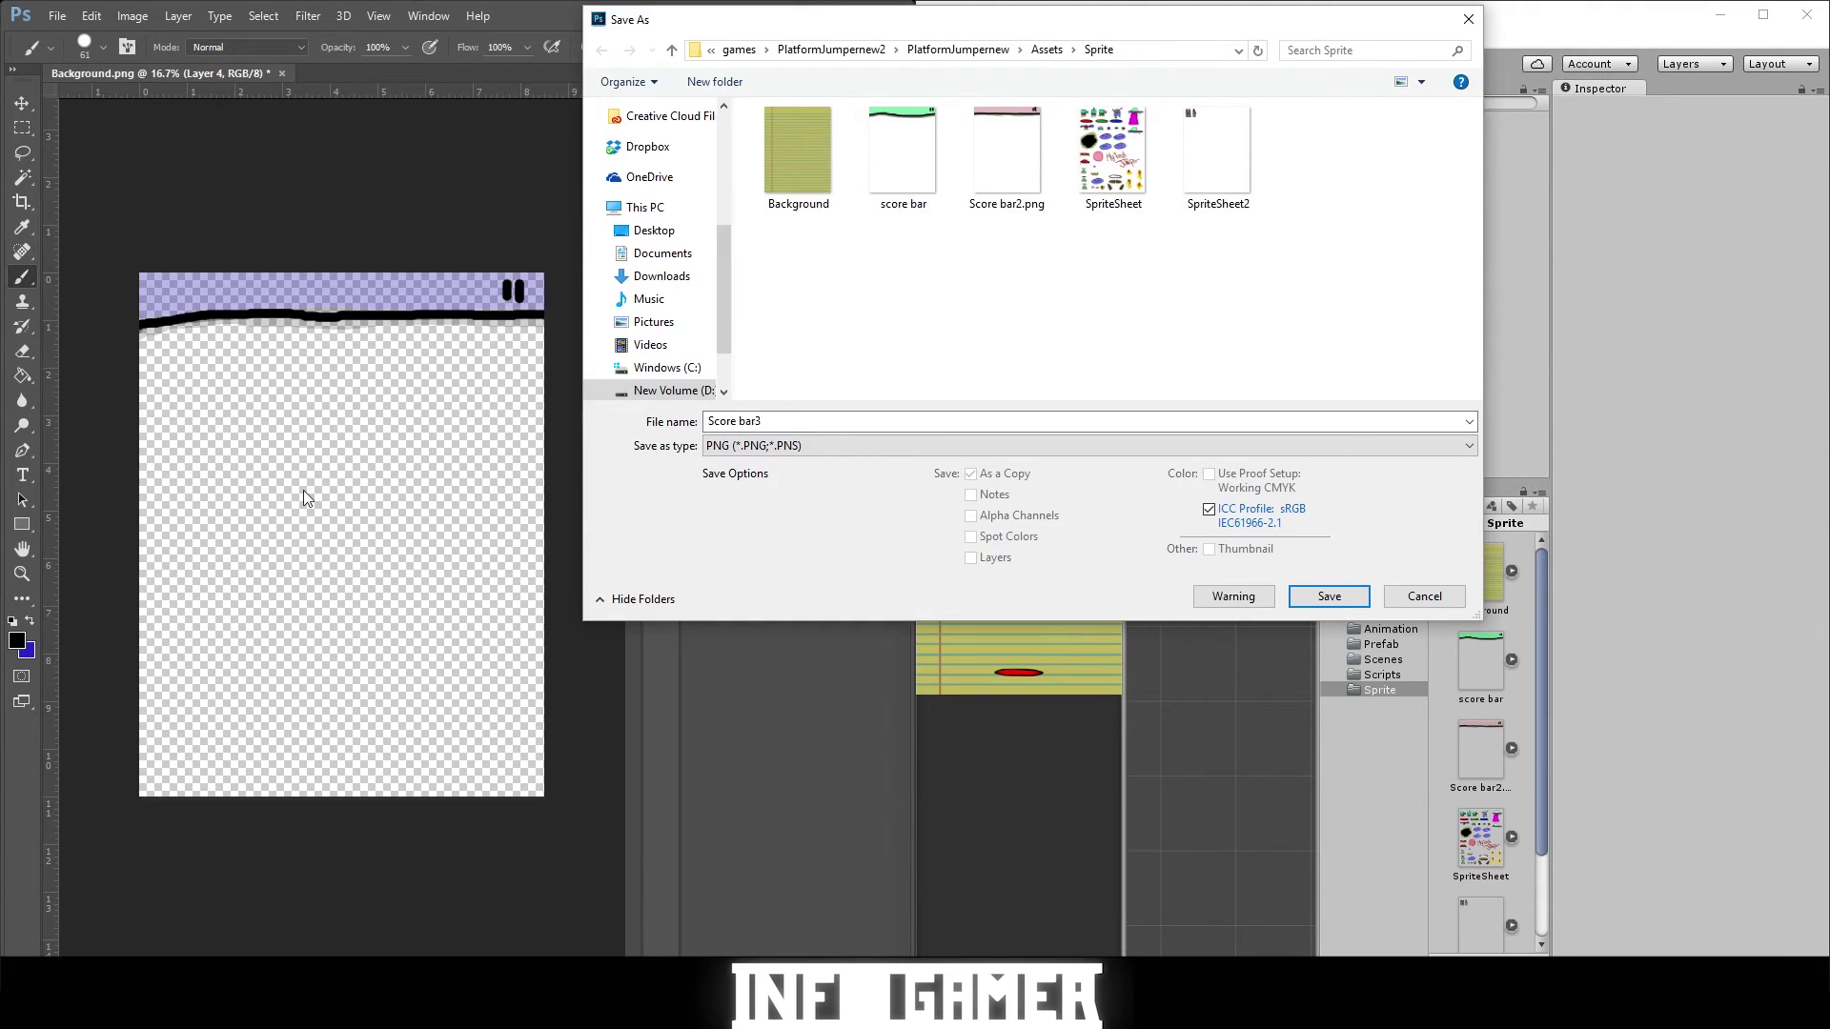
left_click(1329, 596)
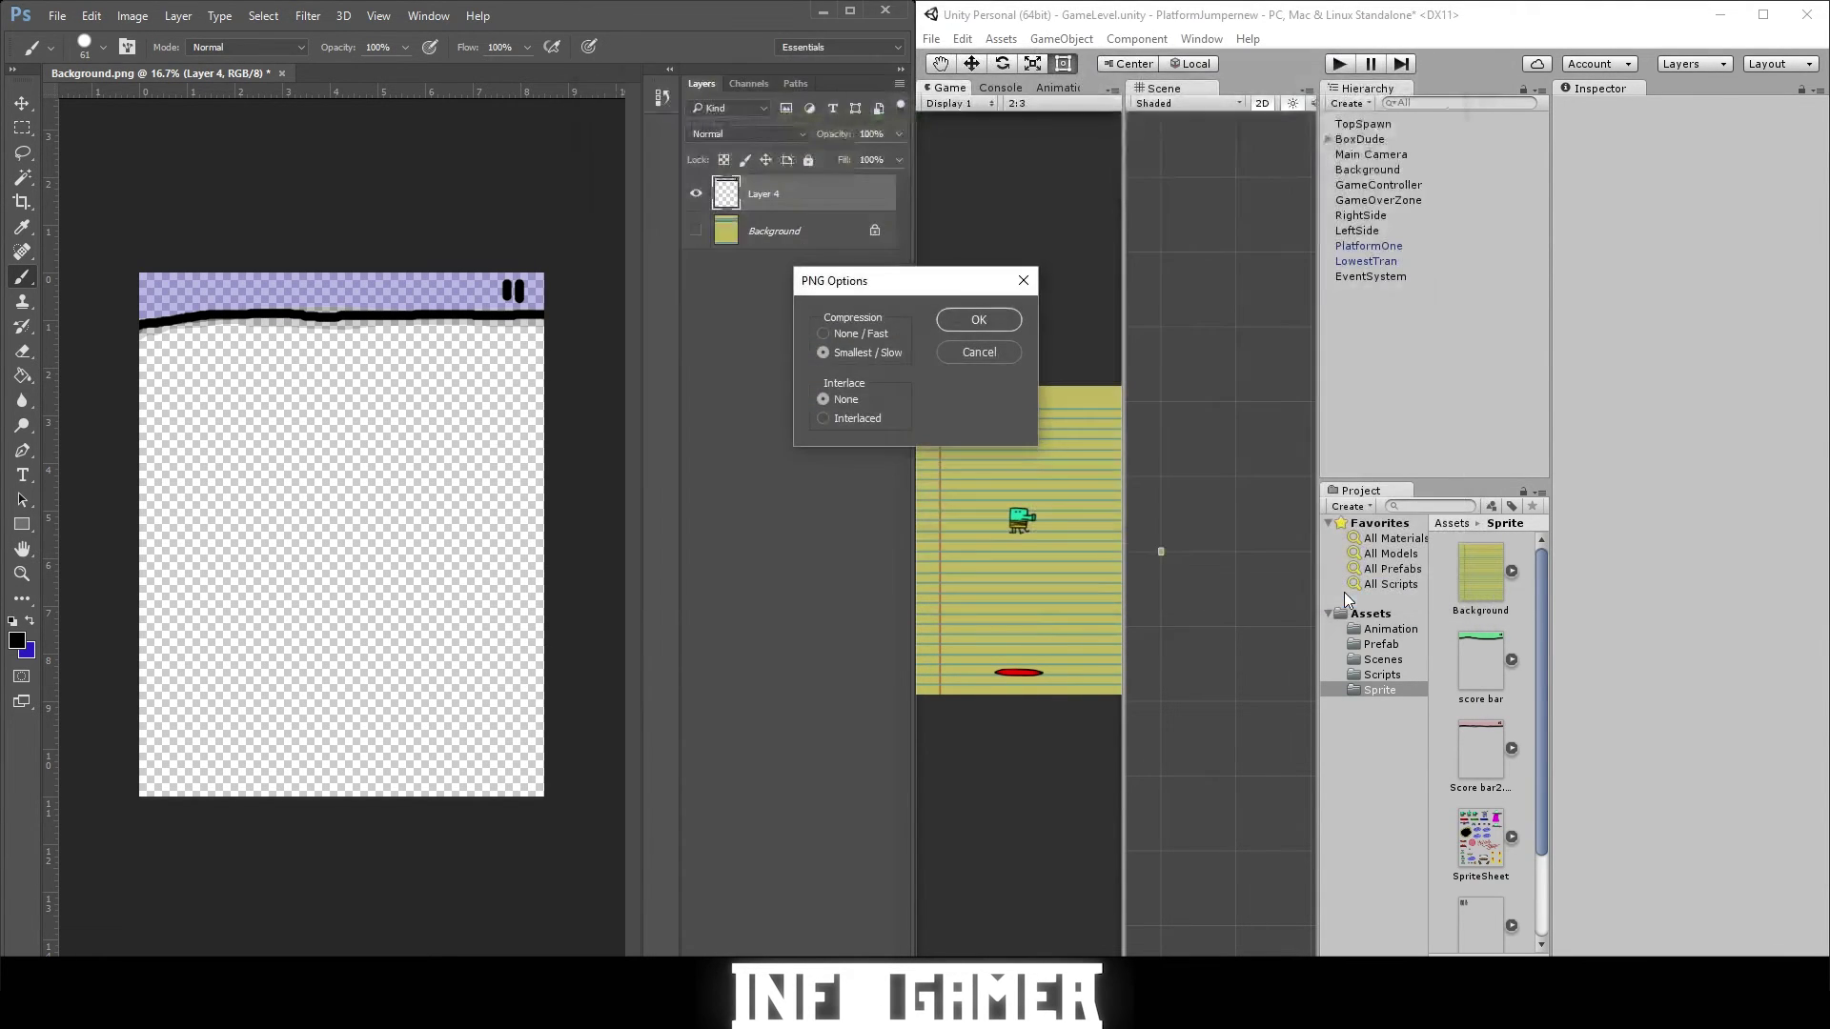
left_click(1010, 320)
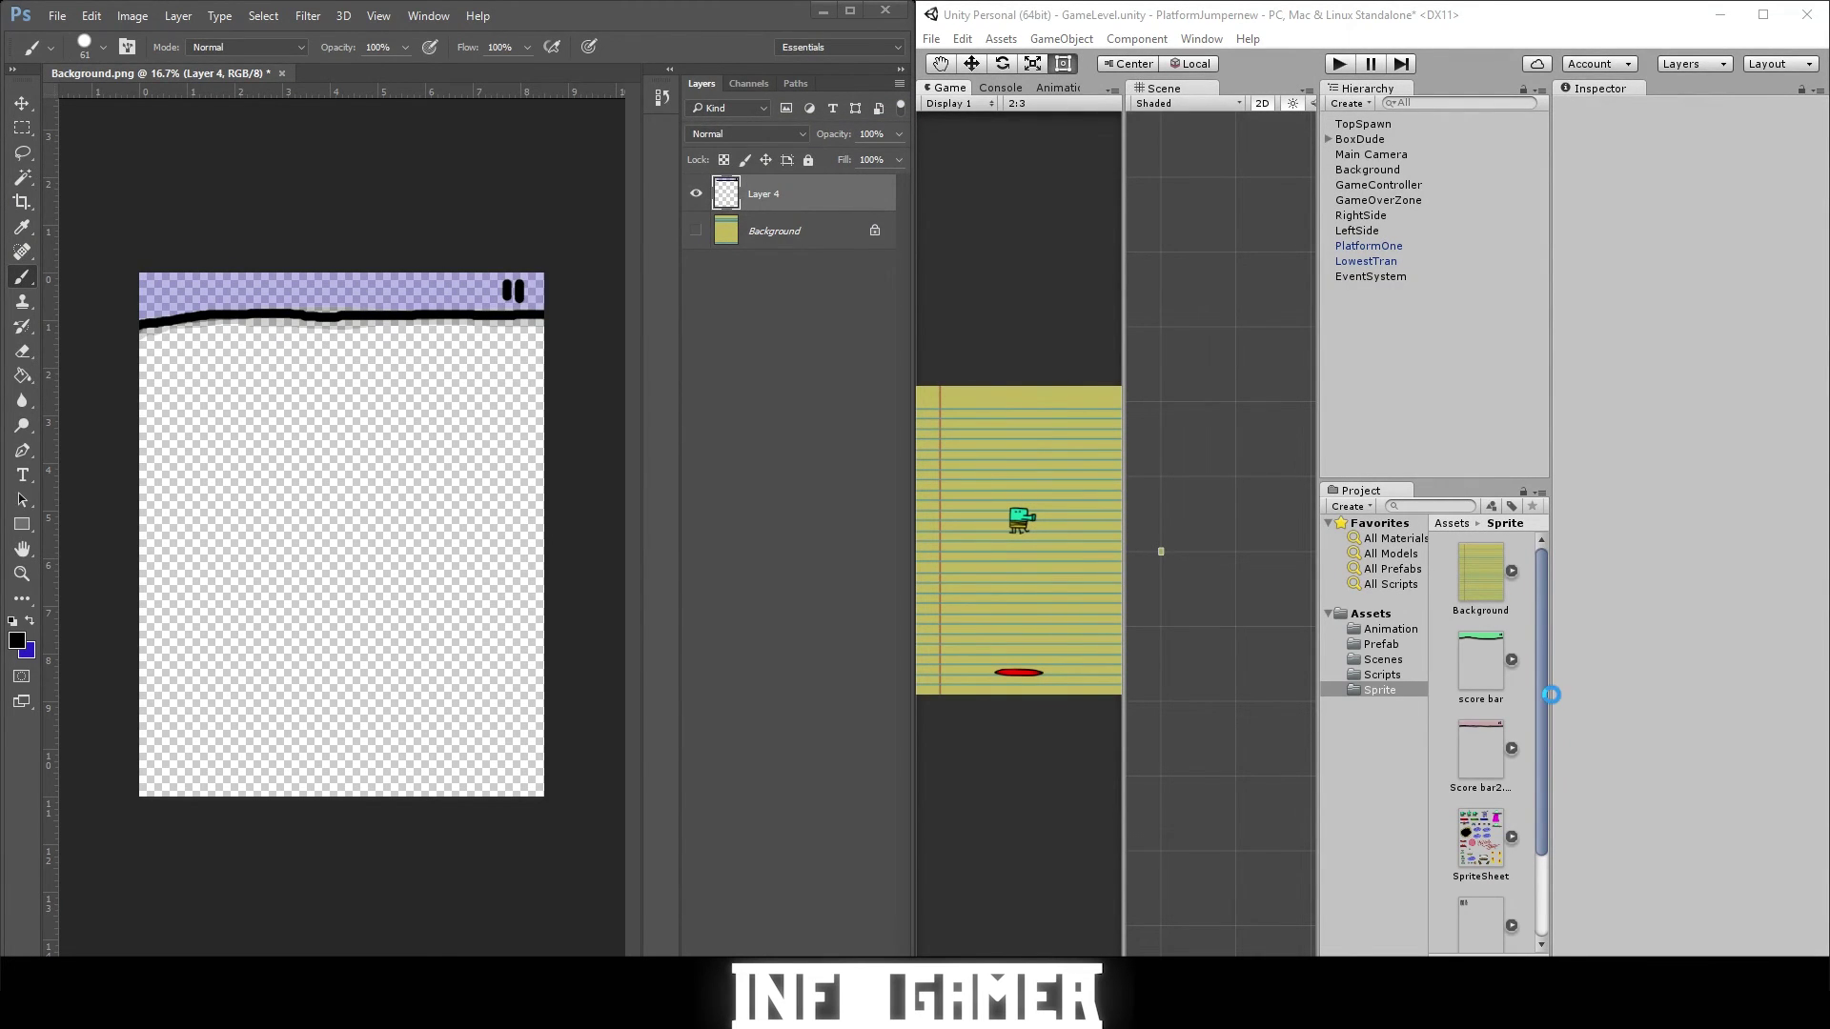
Create a UI Image inside a new Canvas and assign Score bar3 as its Source Image.
left_click_drag(1540, 632, 1555, 780)
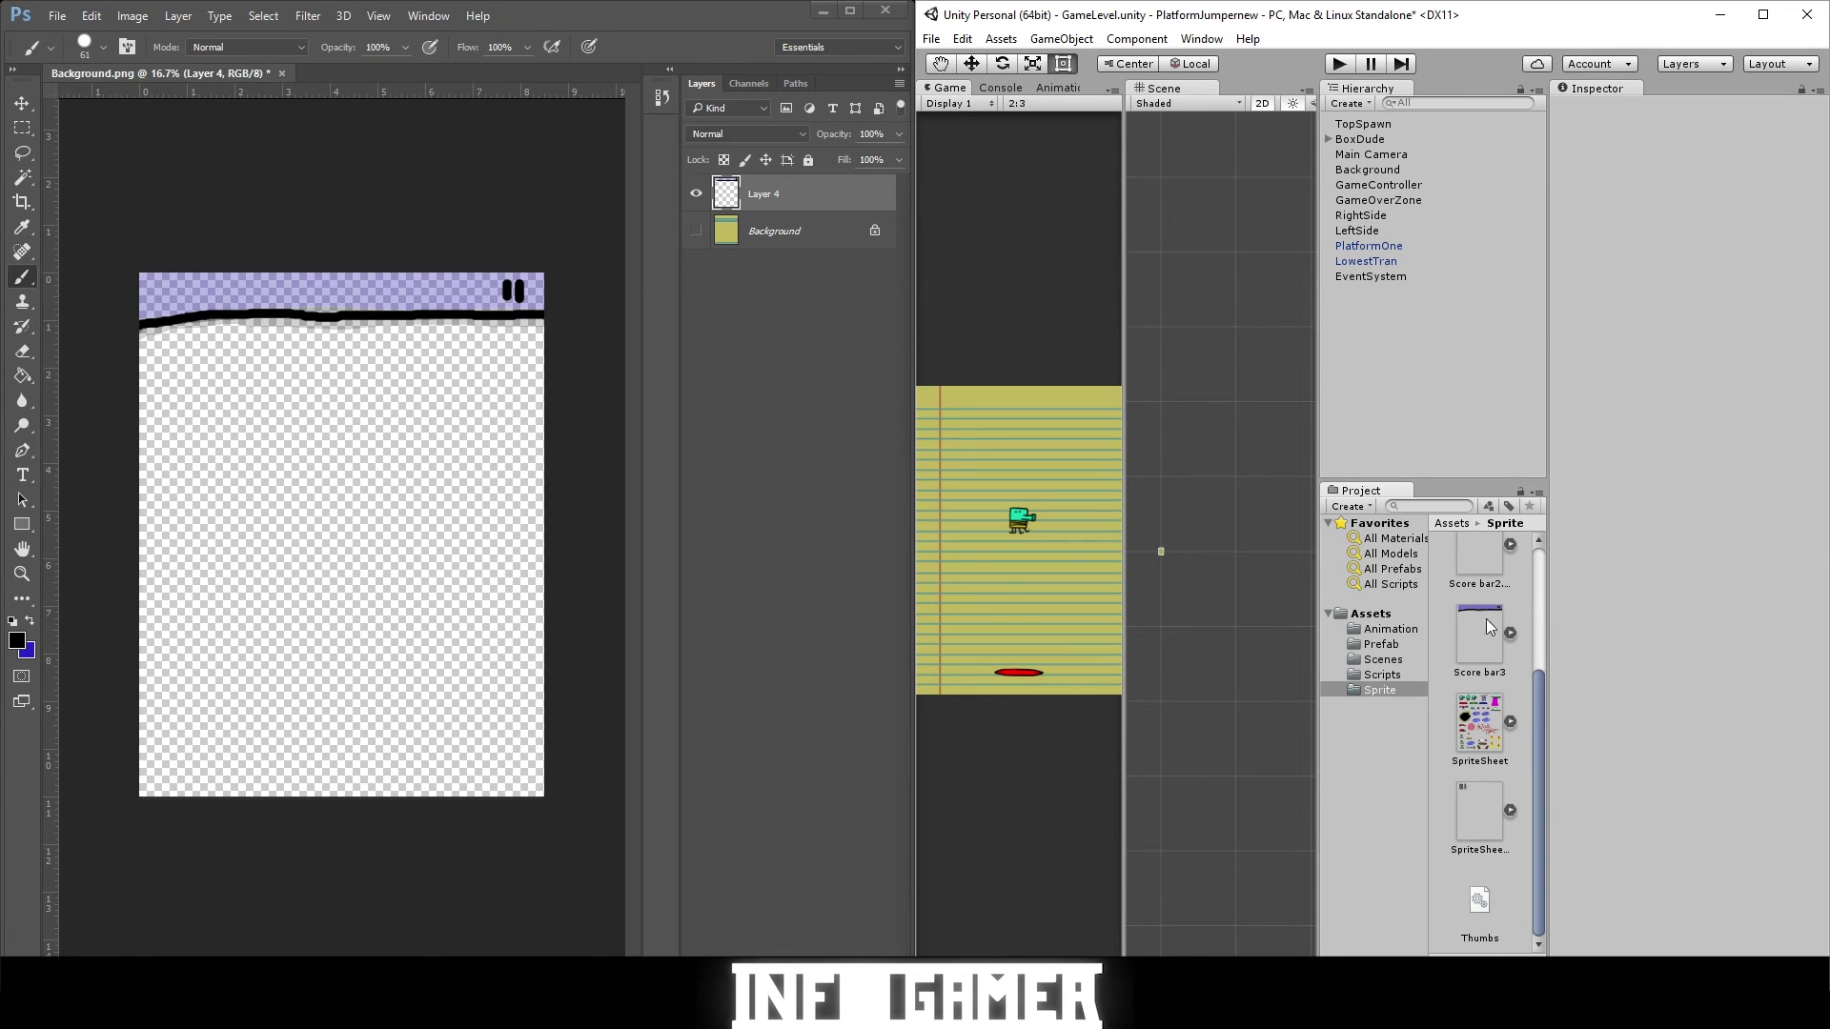
left_click_drag(1538, 695, 1537, 618)
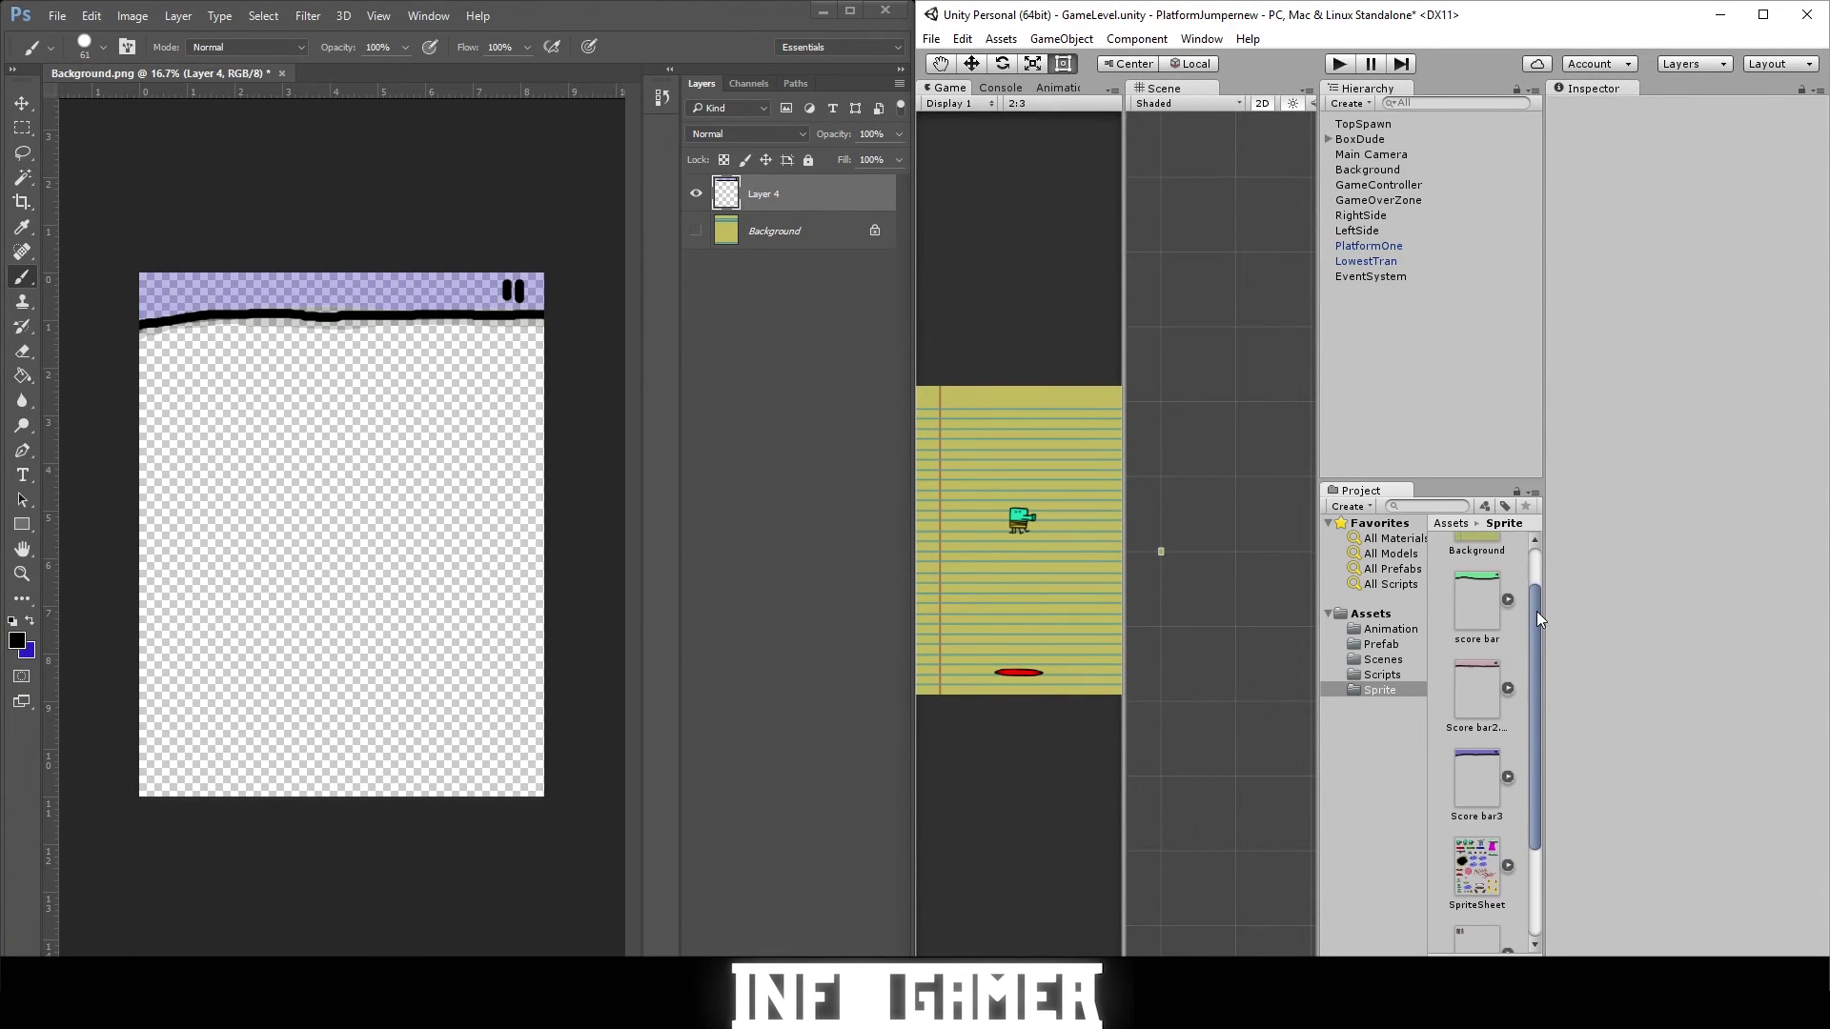
left_click(1061, 38)
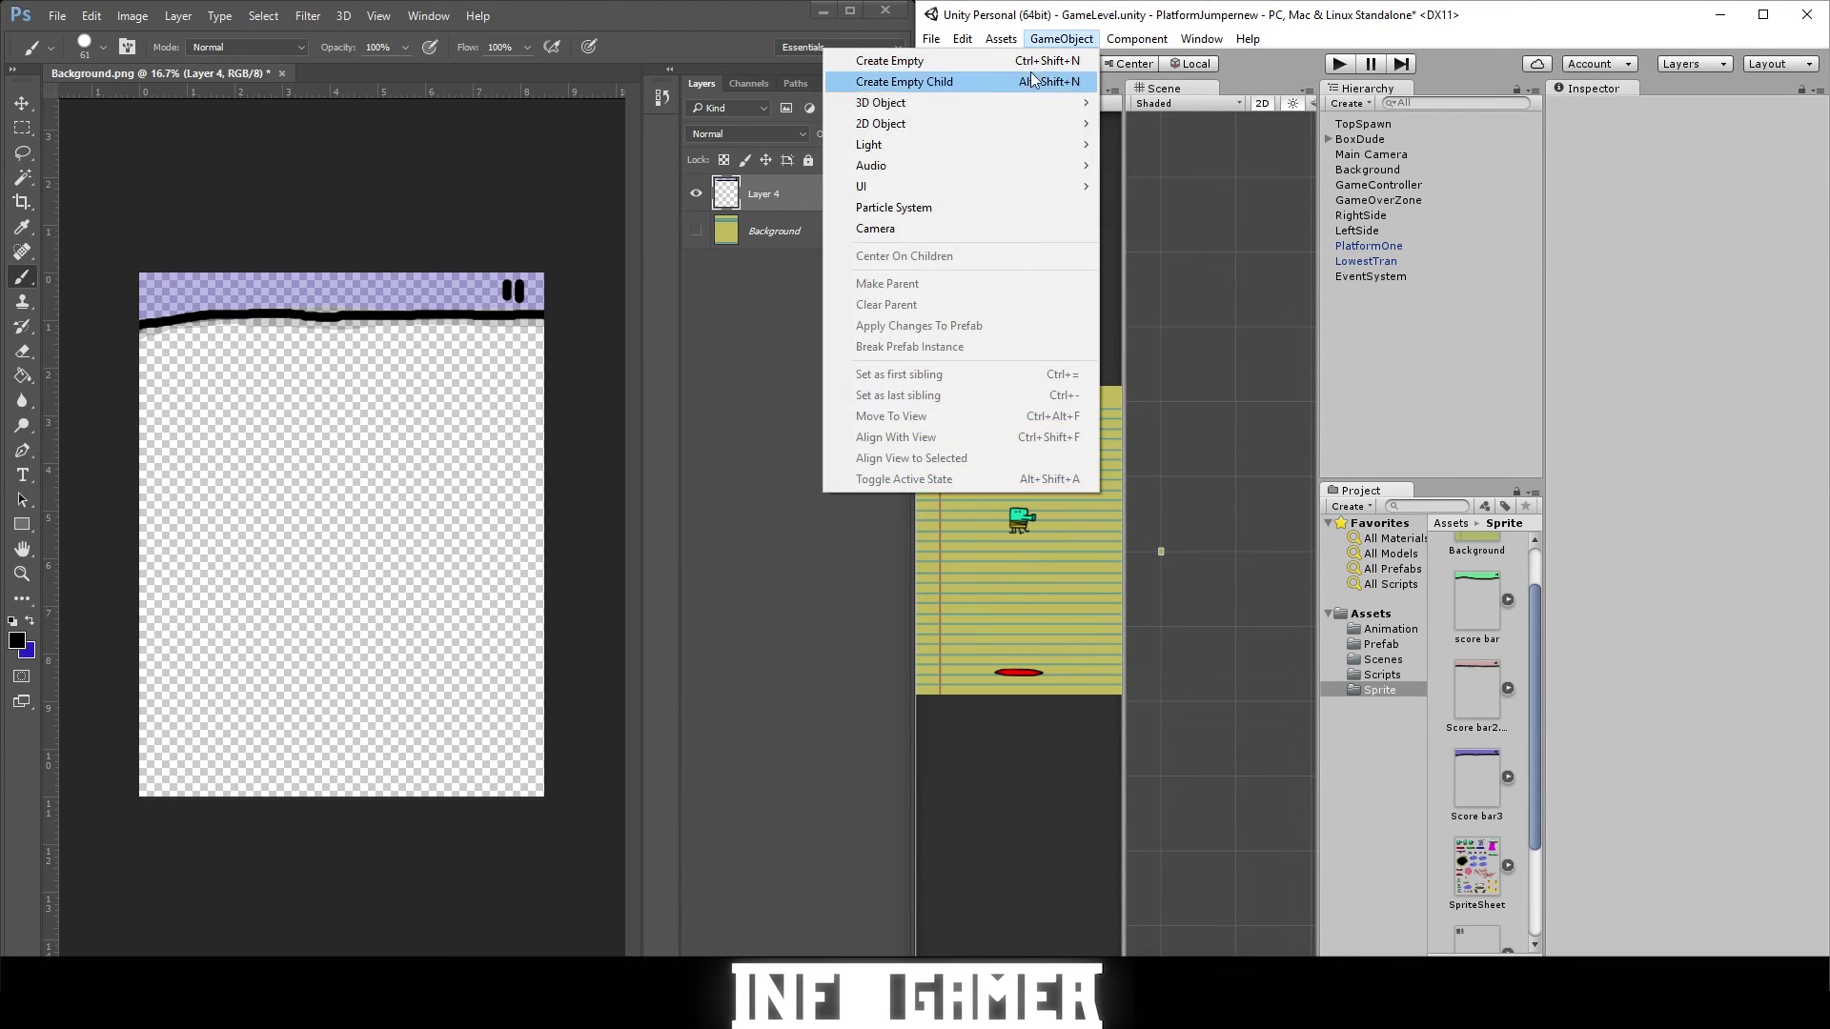
mouse_move(995, 186)
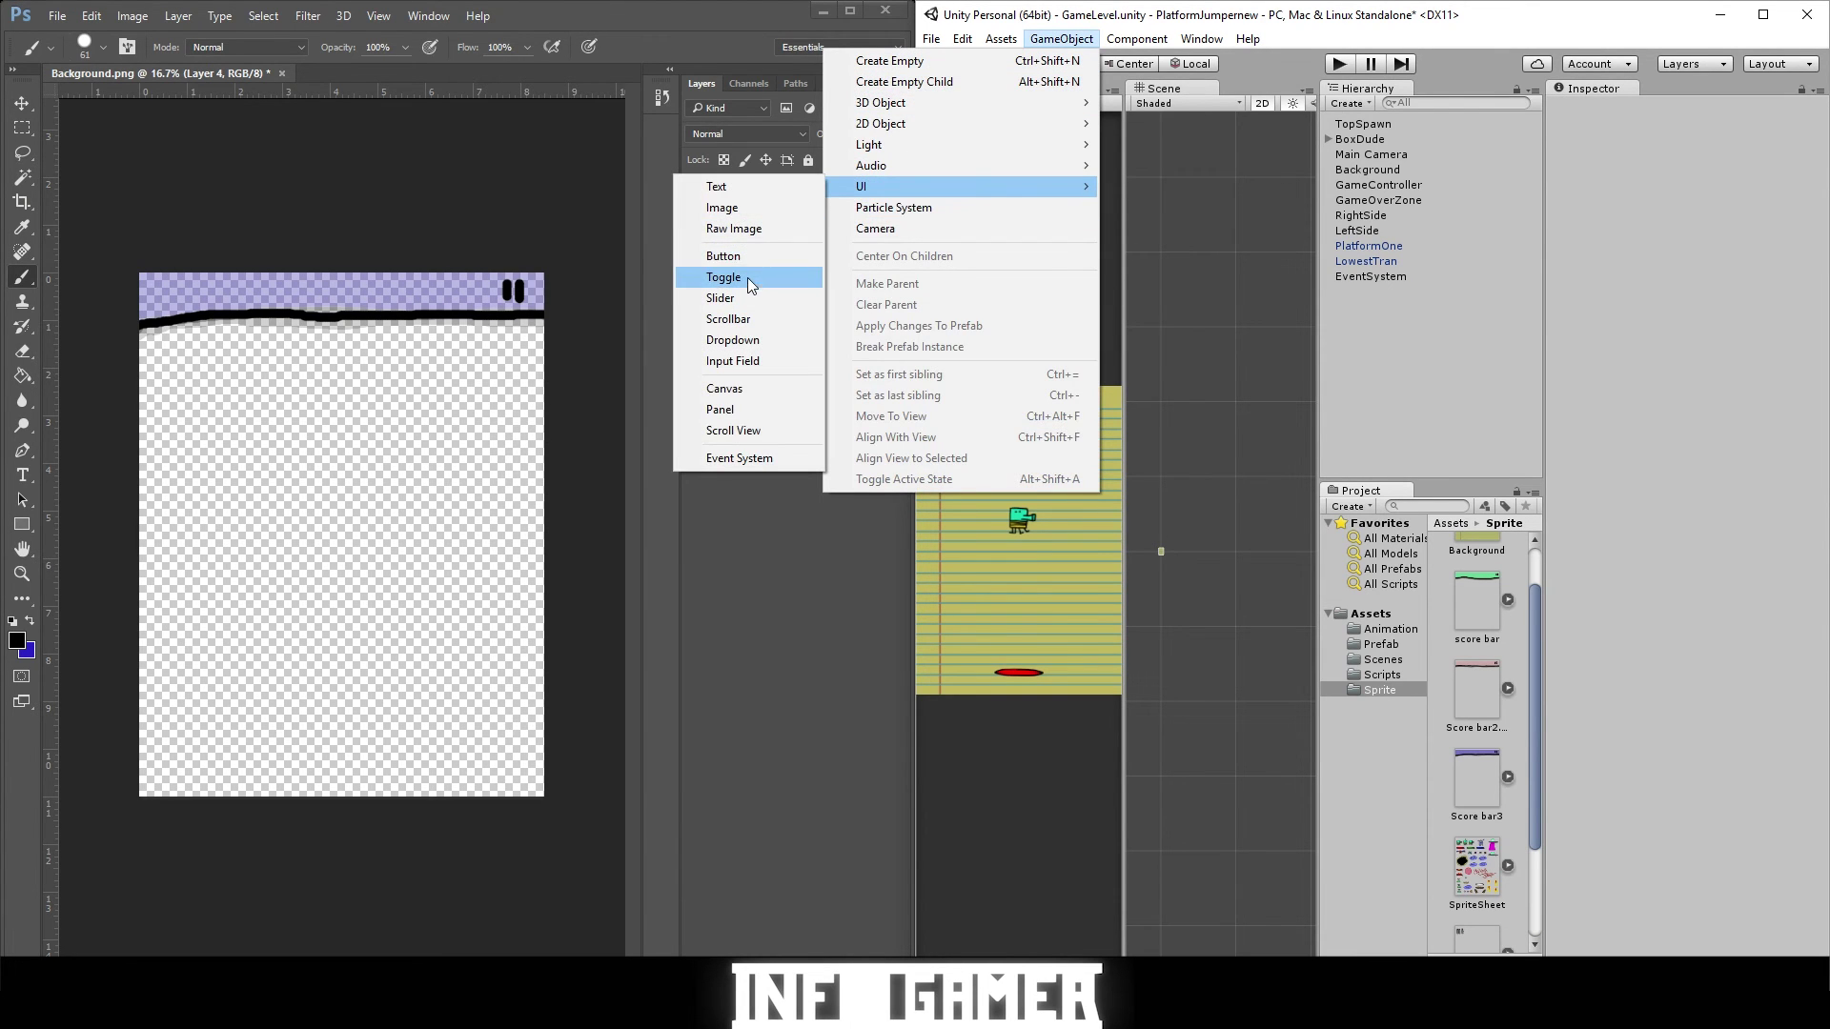
left_click(759, 210)
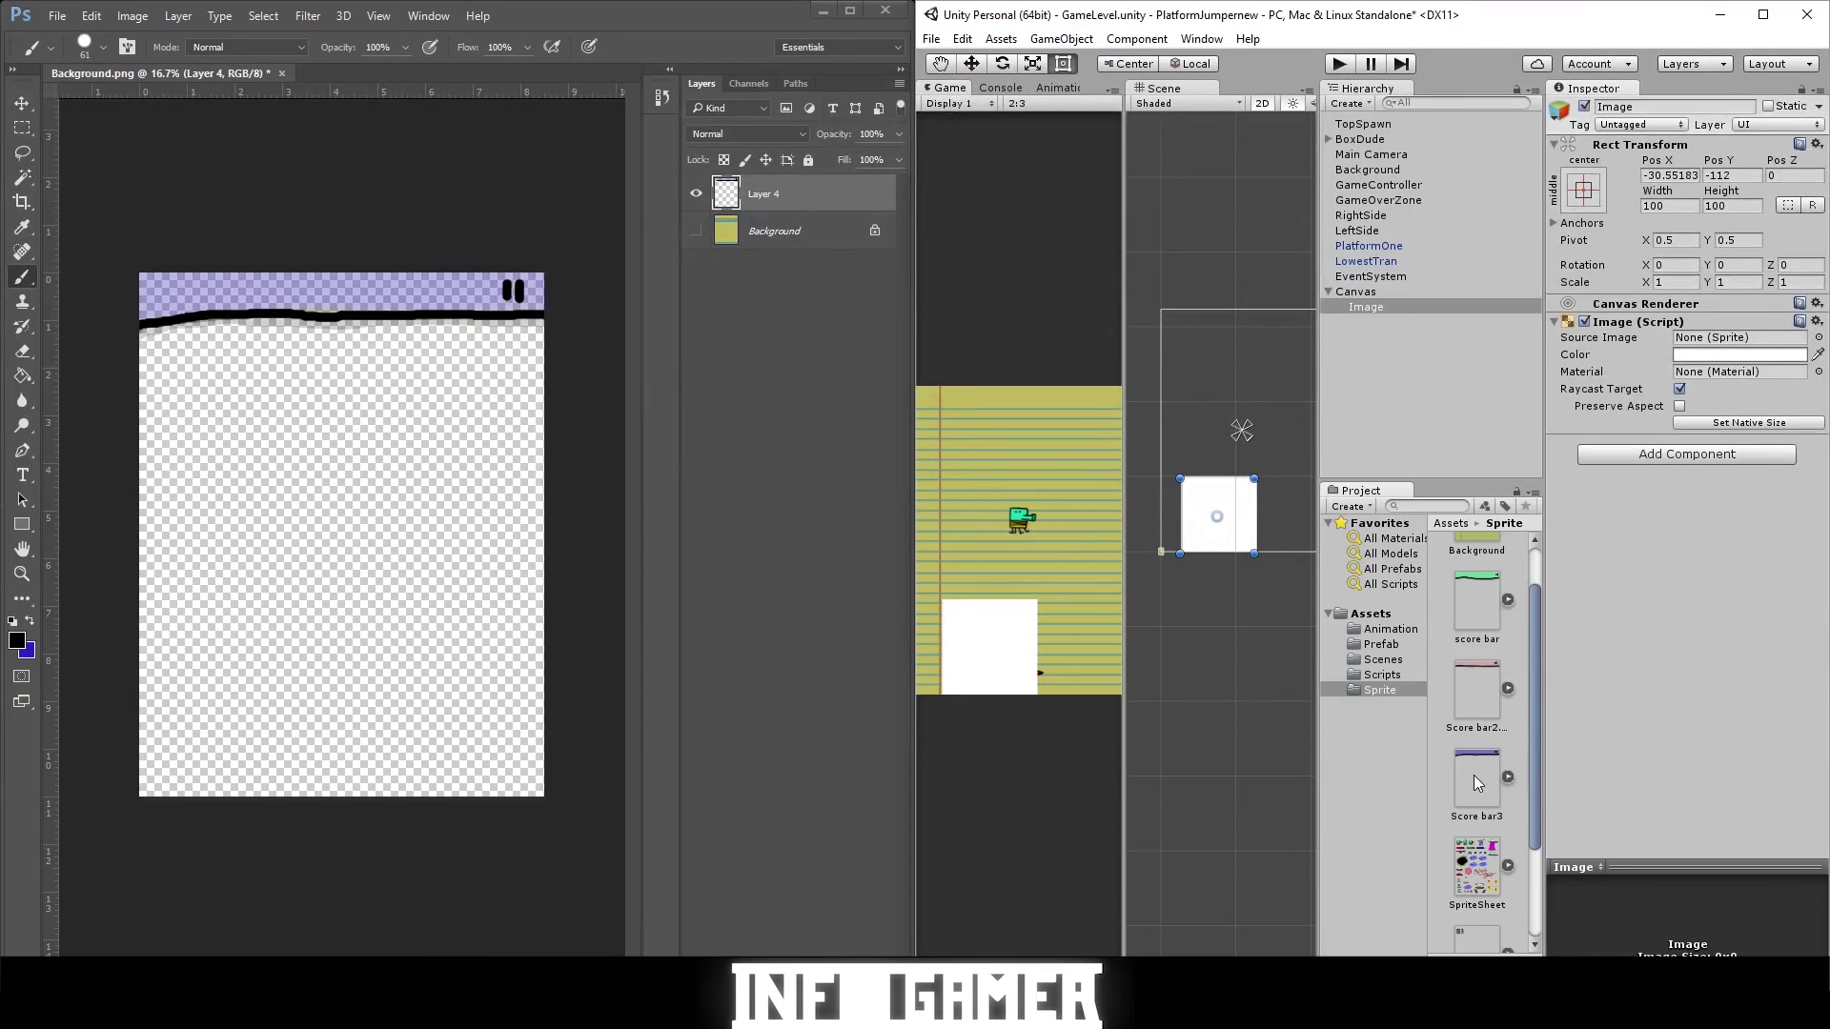
left_click_drag(1473, 774, 1712, 345)
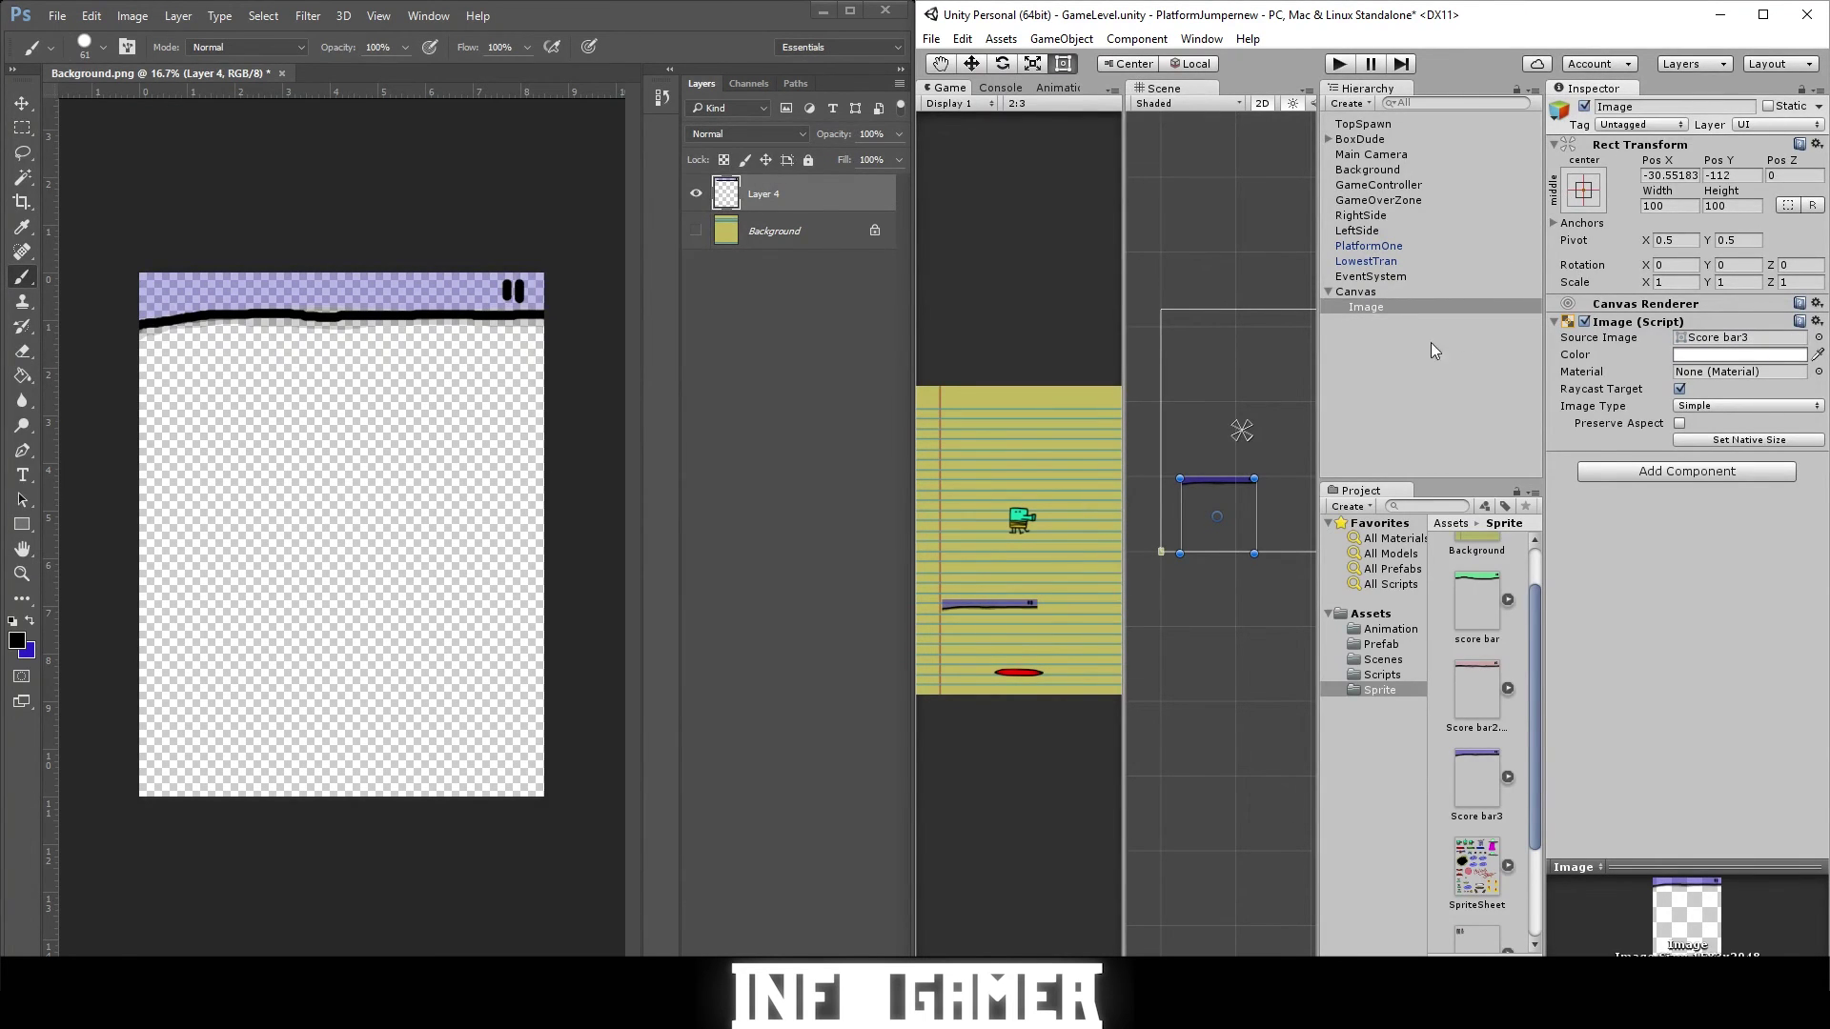
Set the image's Rect Transform anchor preset to stretch-stretch.
left_click(1584, 193)
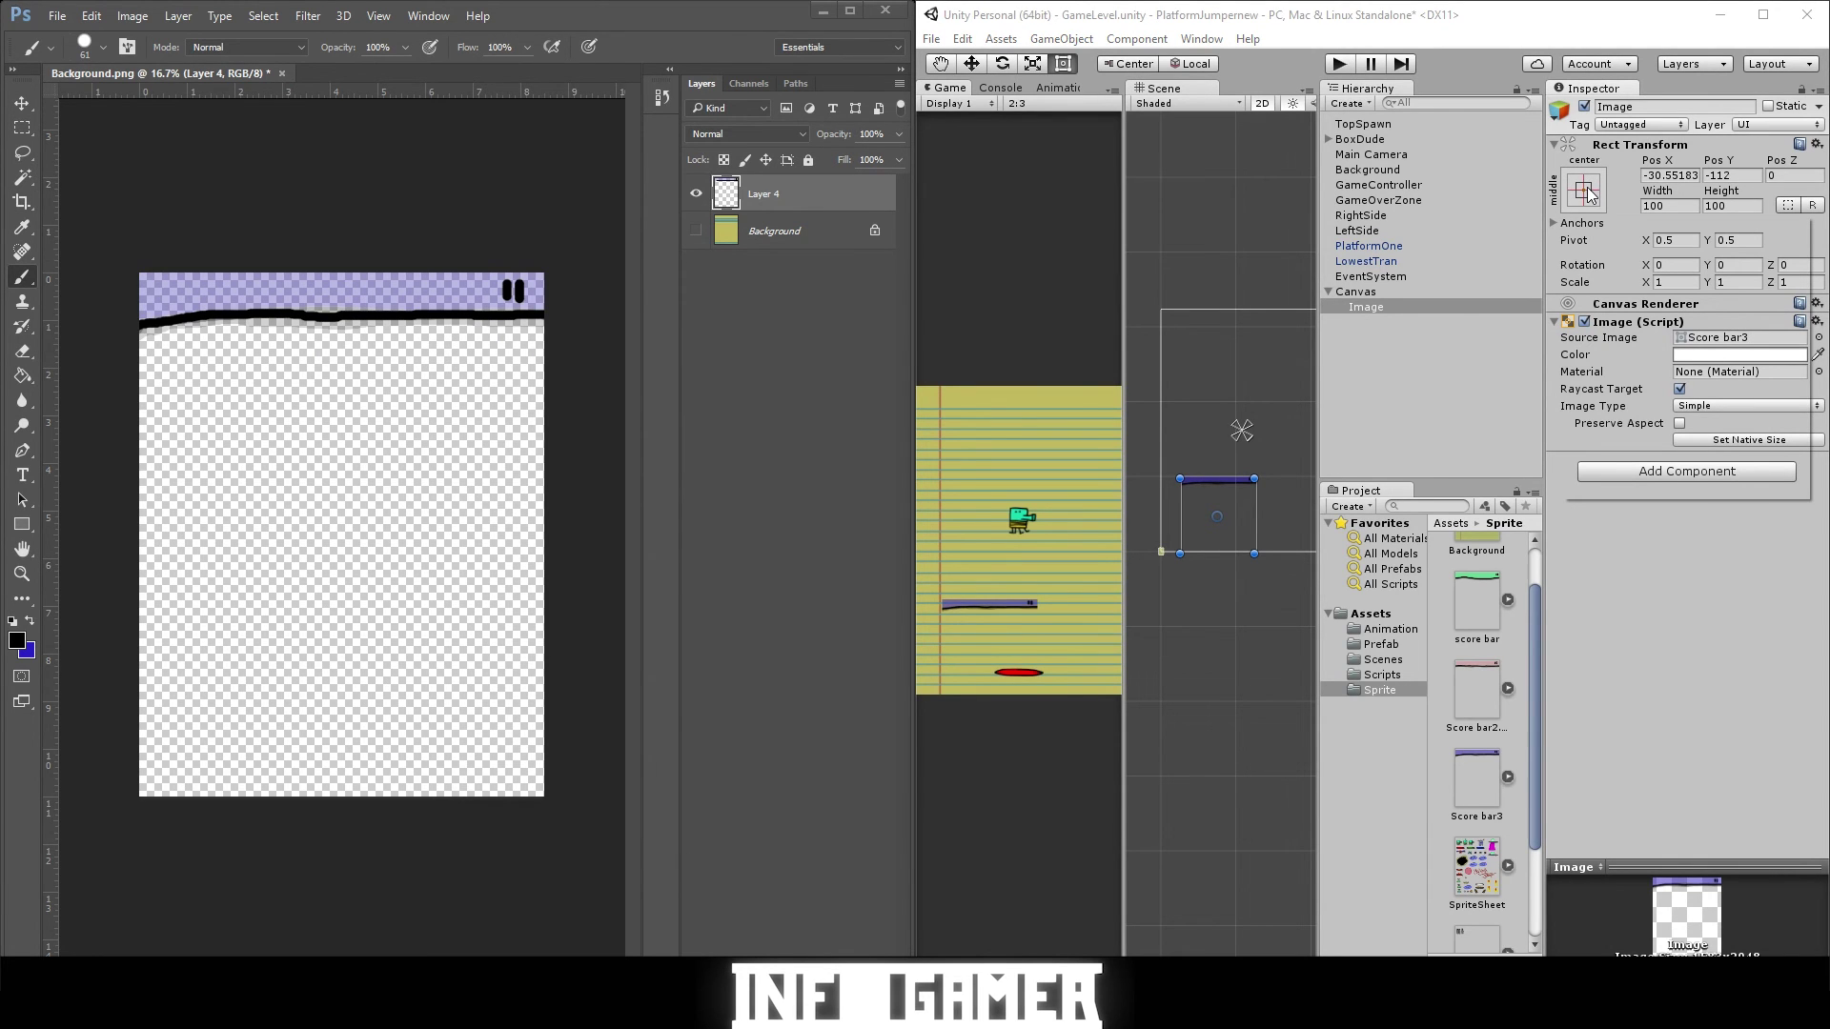
left_click(1586, 193)
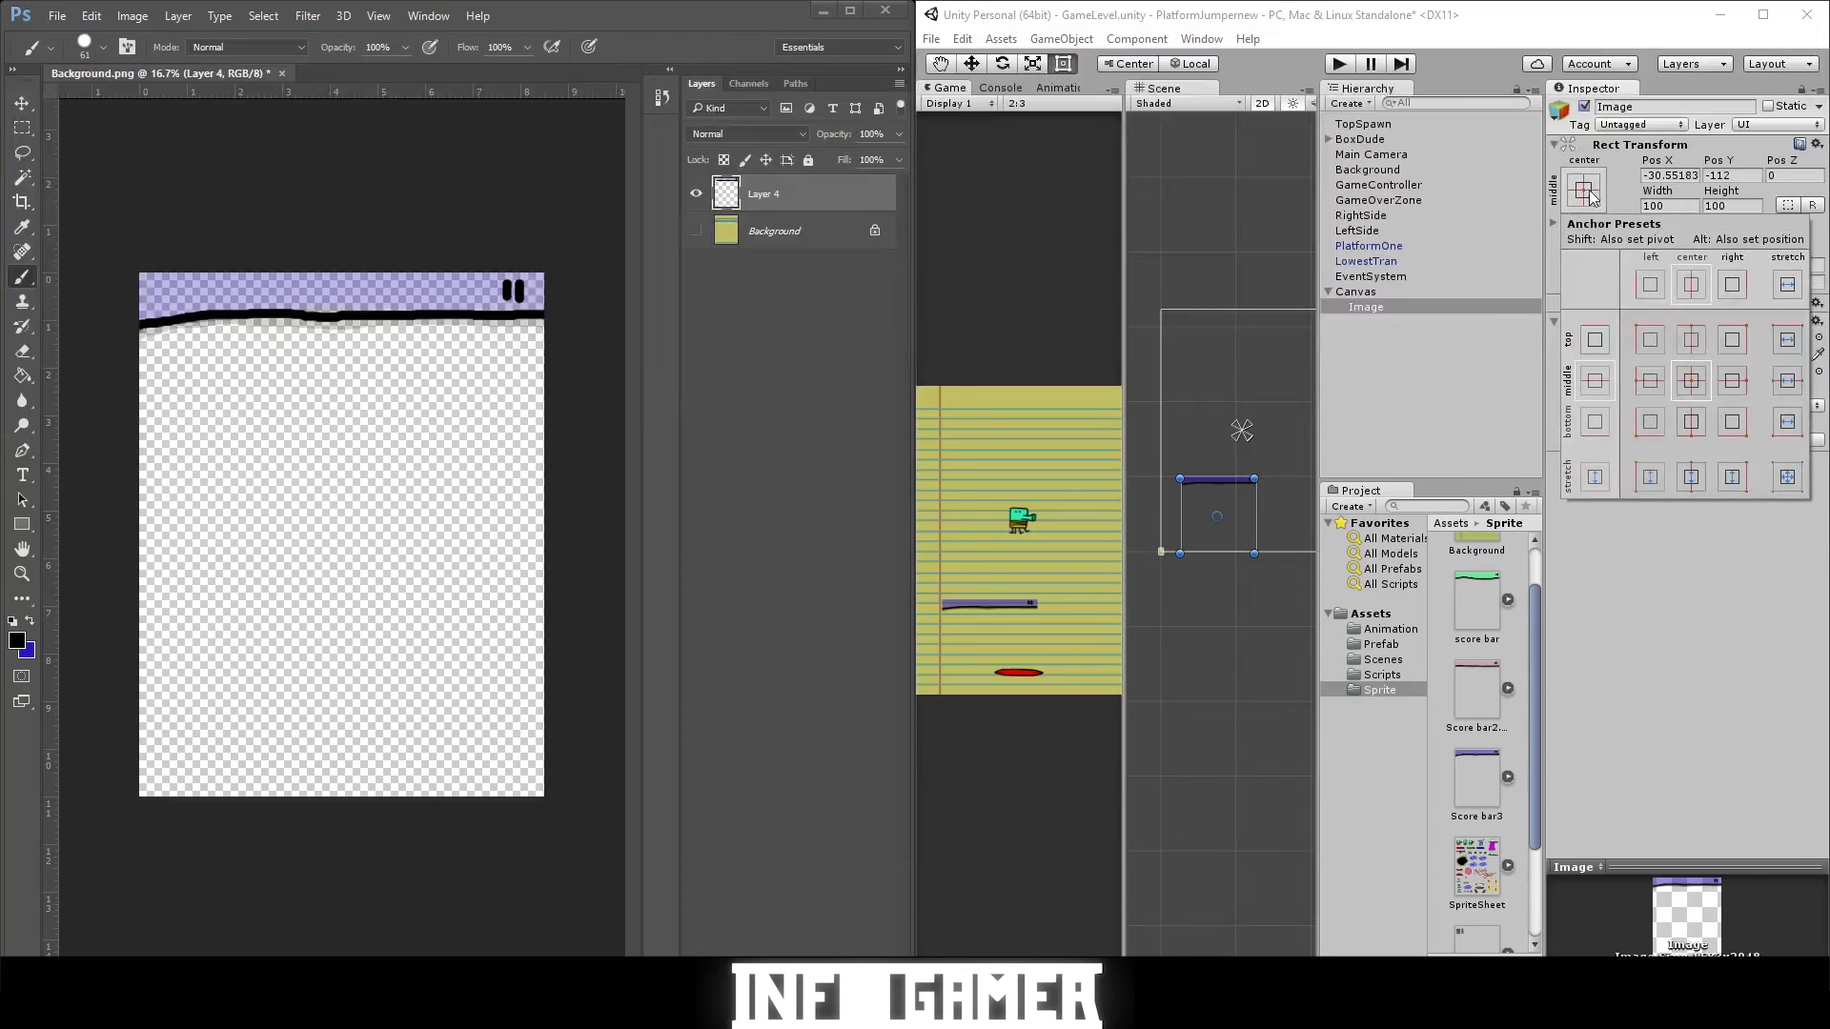
left_click(1787, 478)
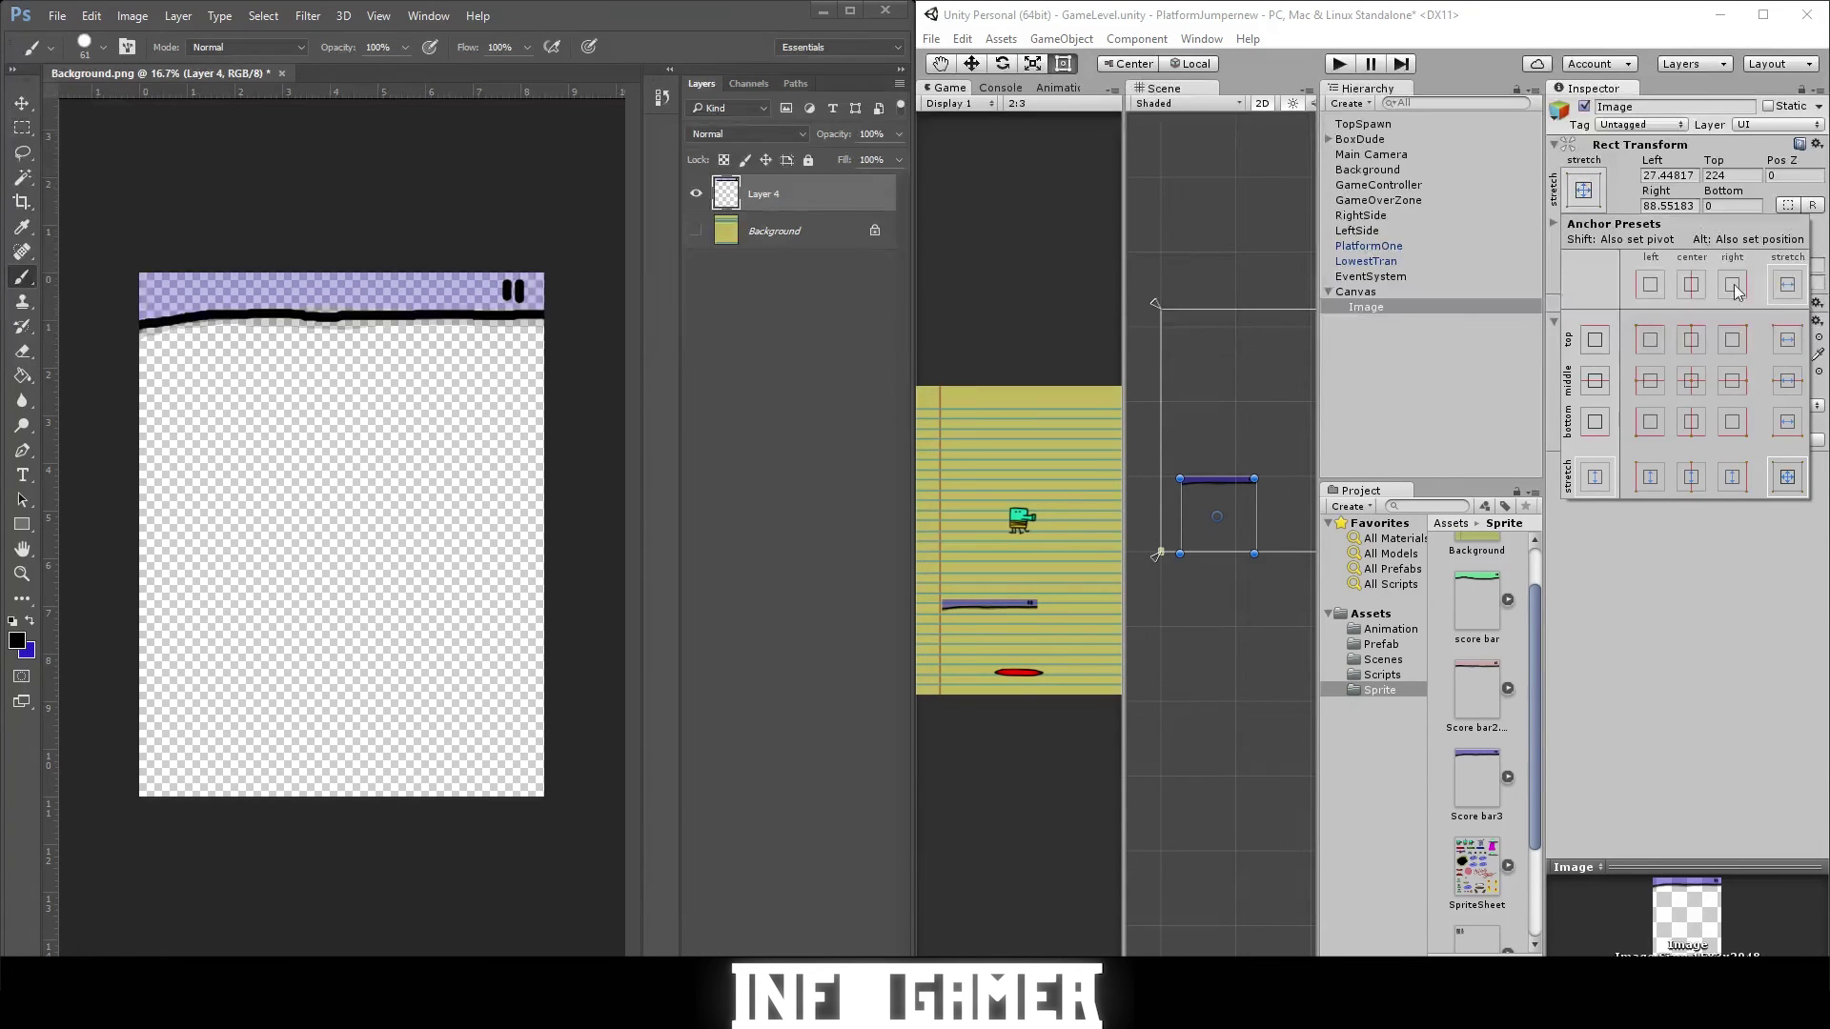
left_click(1744, 553)
Zero the image's Left, Top and Right offsets so it fills the whole canvas.
left_click(1677, 171)
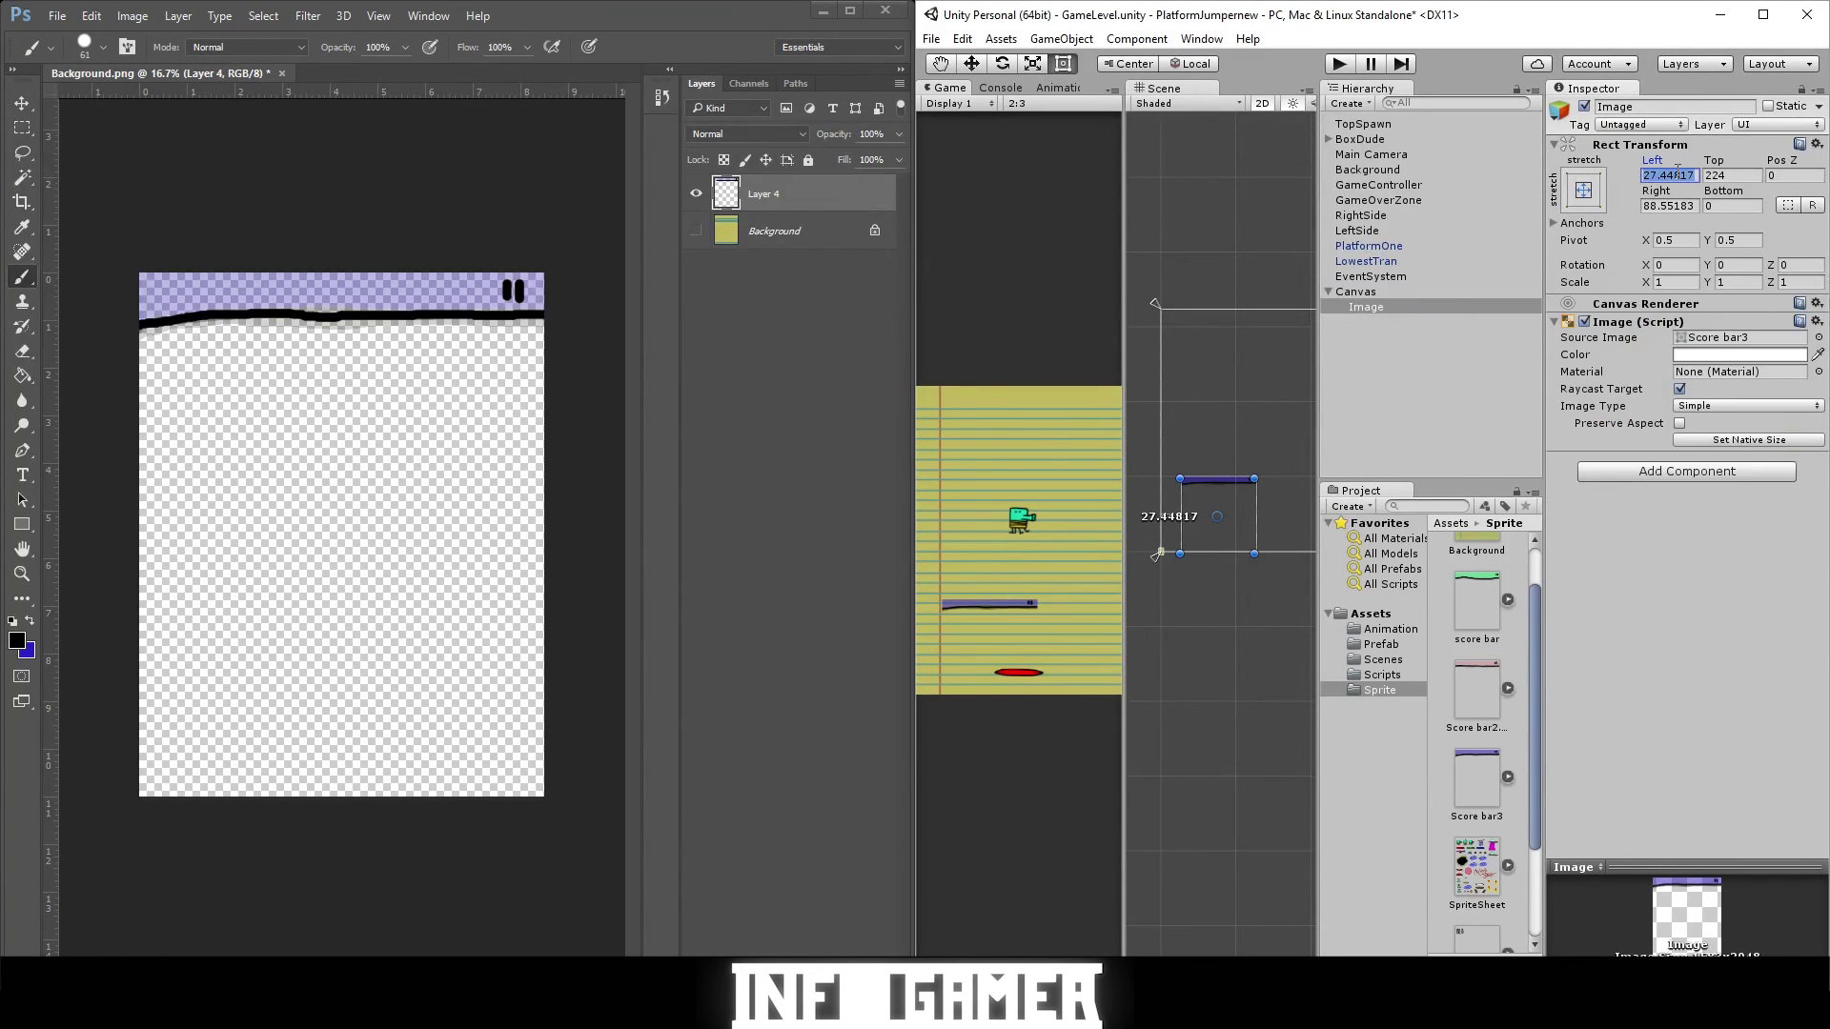
type("0")
left_click(1730, 176)
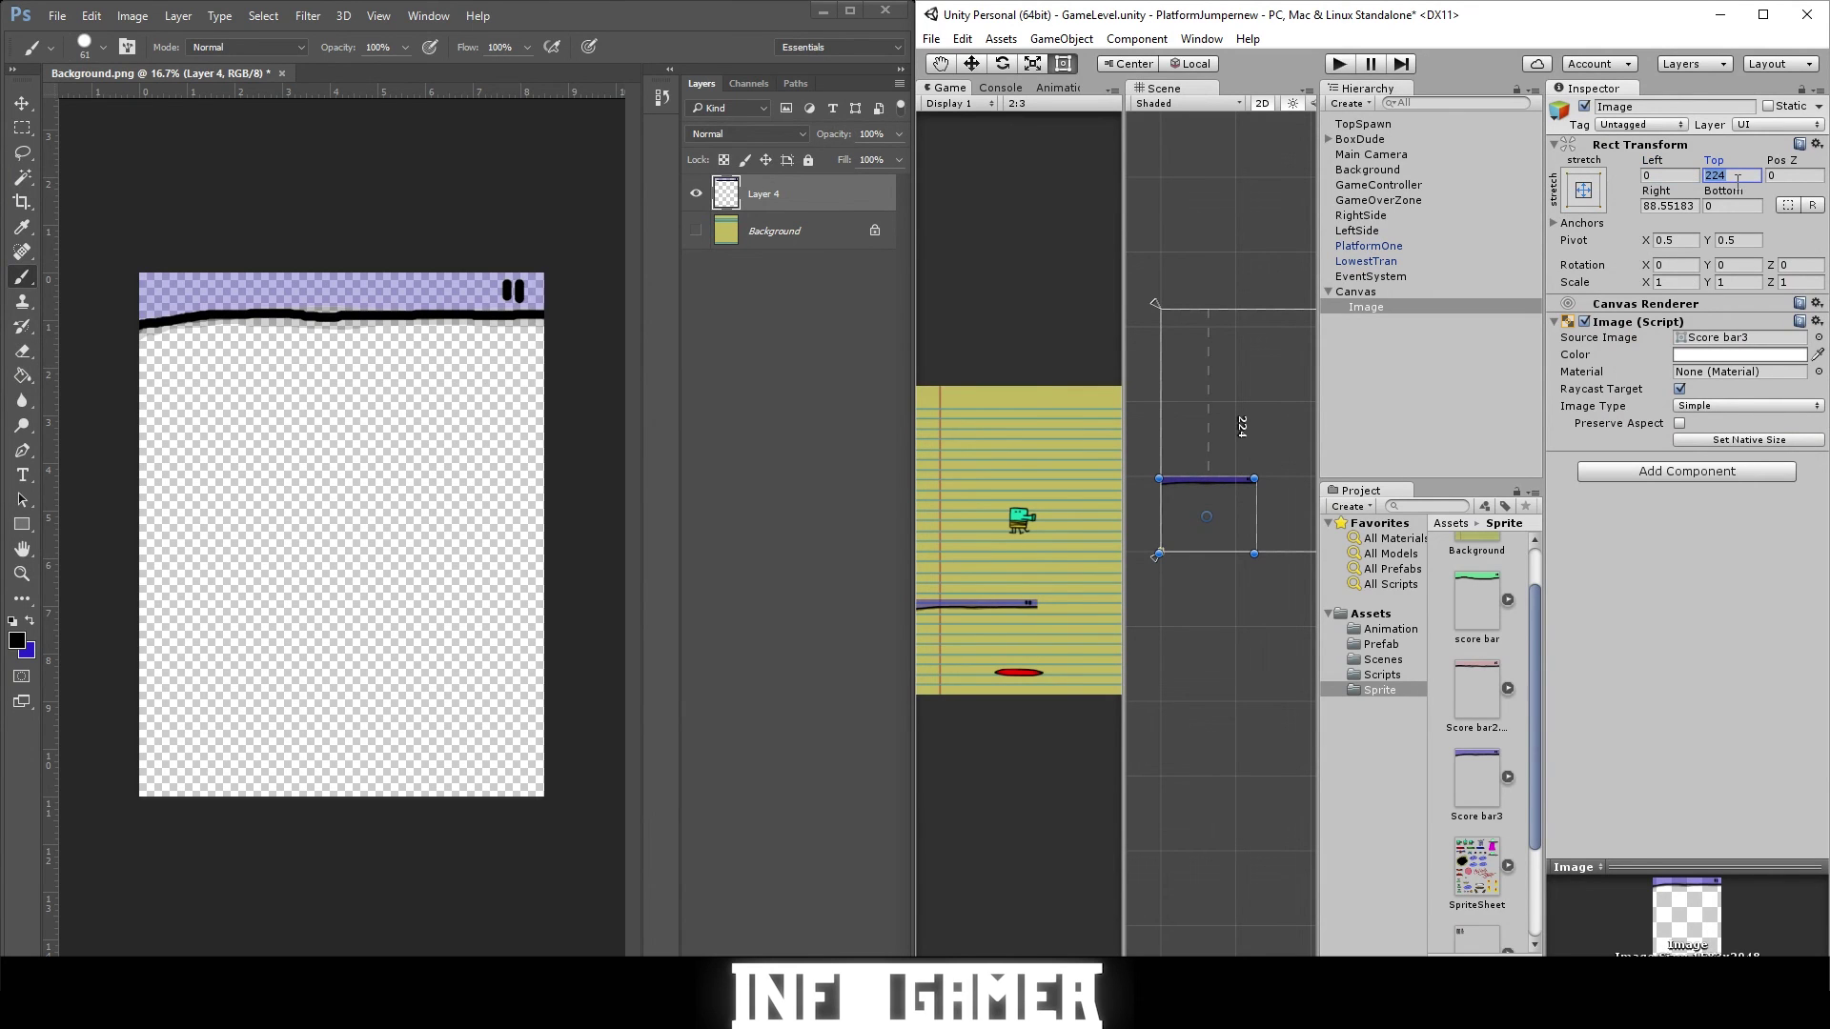
type("0")
left_click(1780, 175)
left_click(1679, 205)
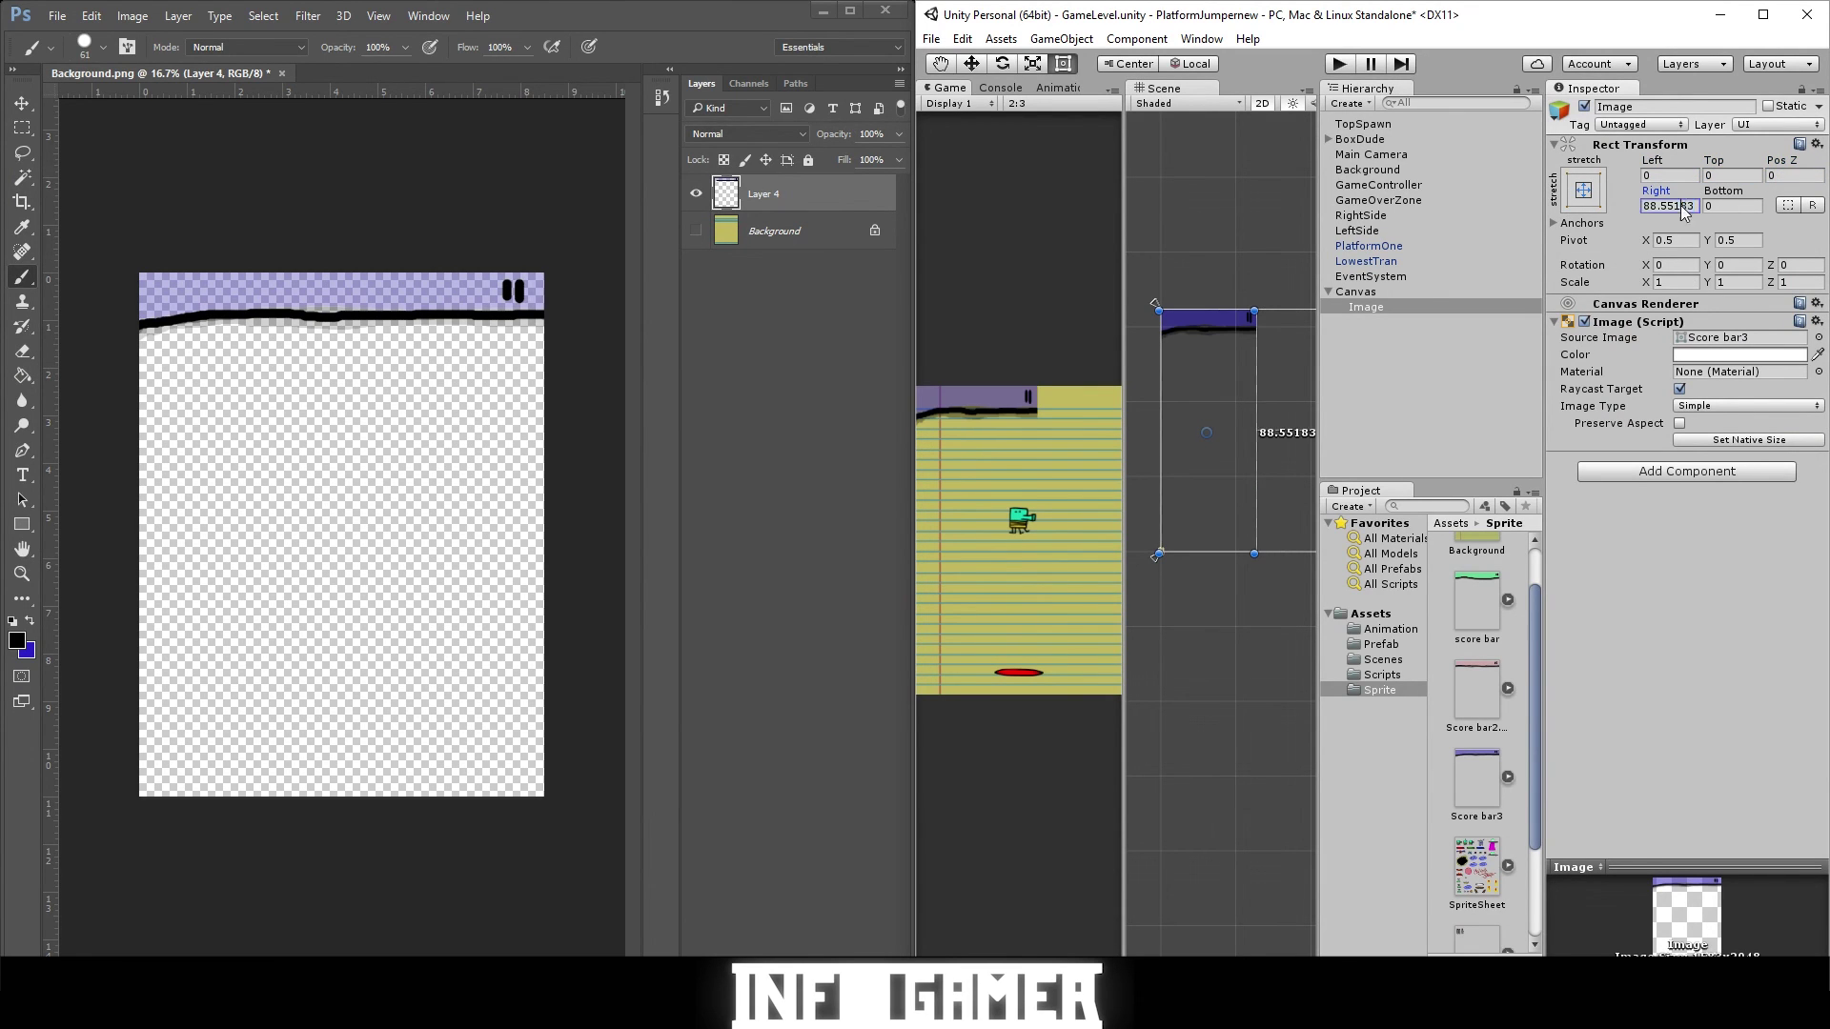
key("BackSpace")
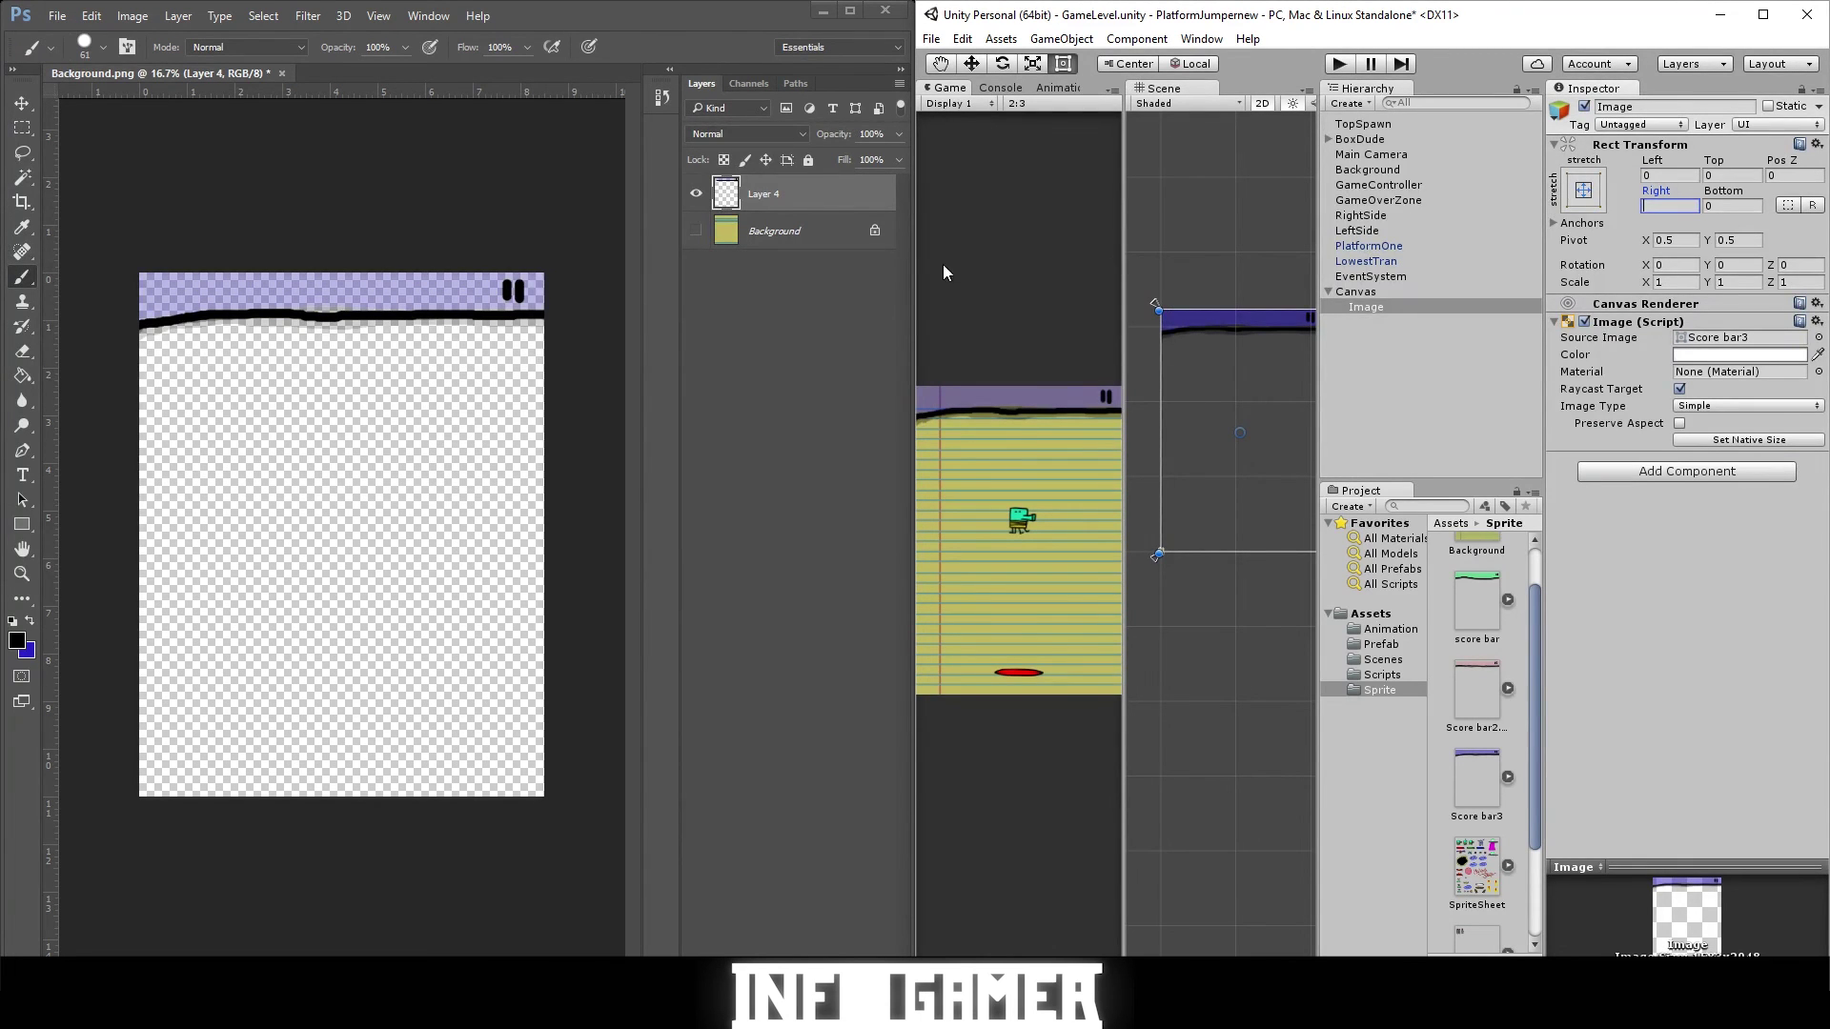
left_click_drag(916, 324, 283, 374)
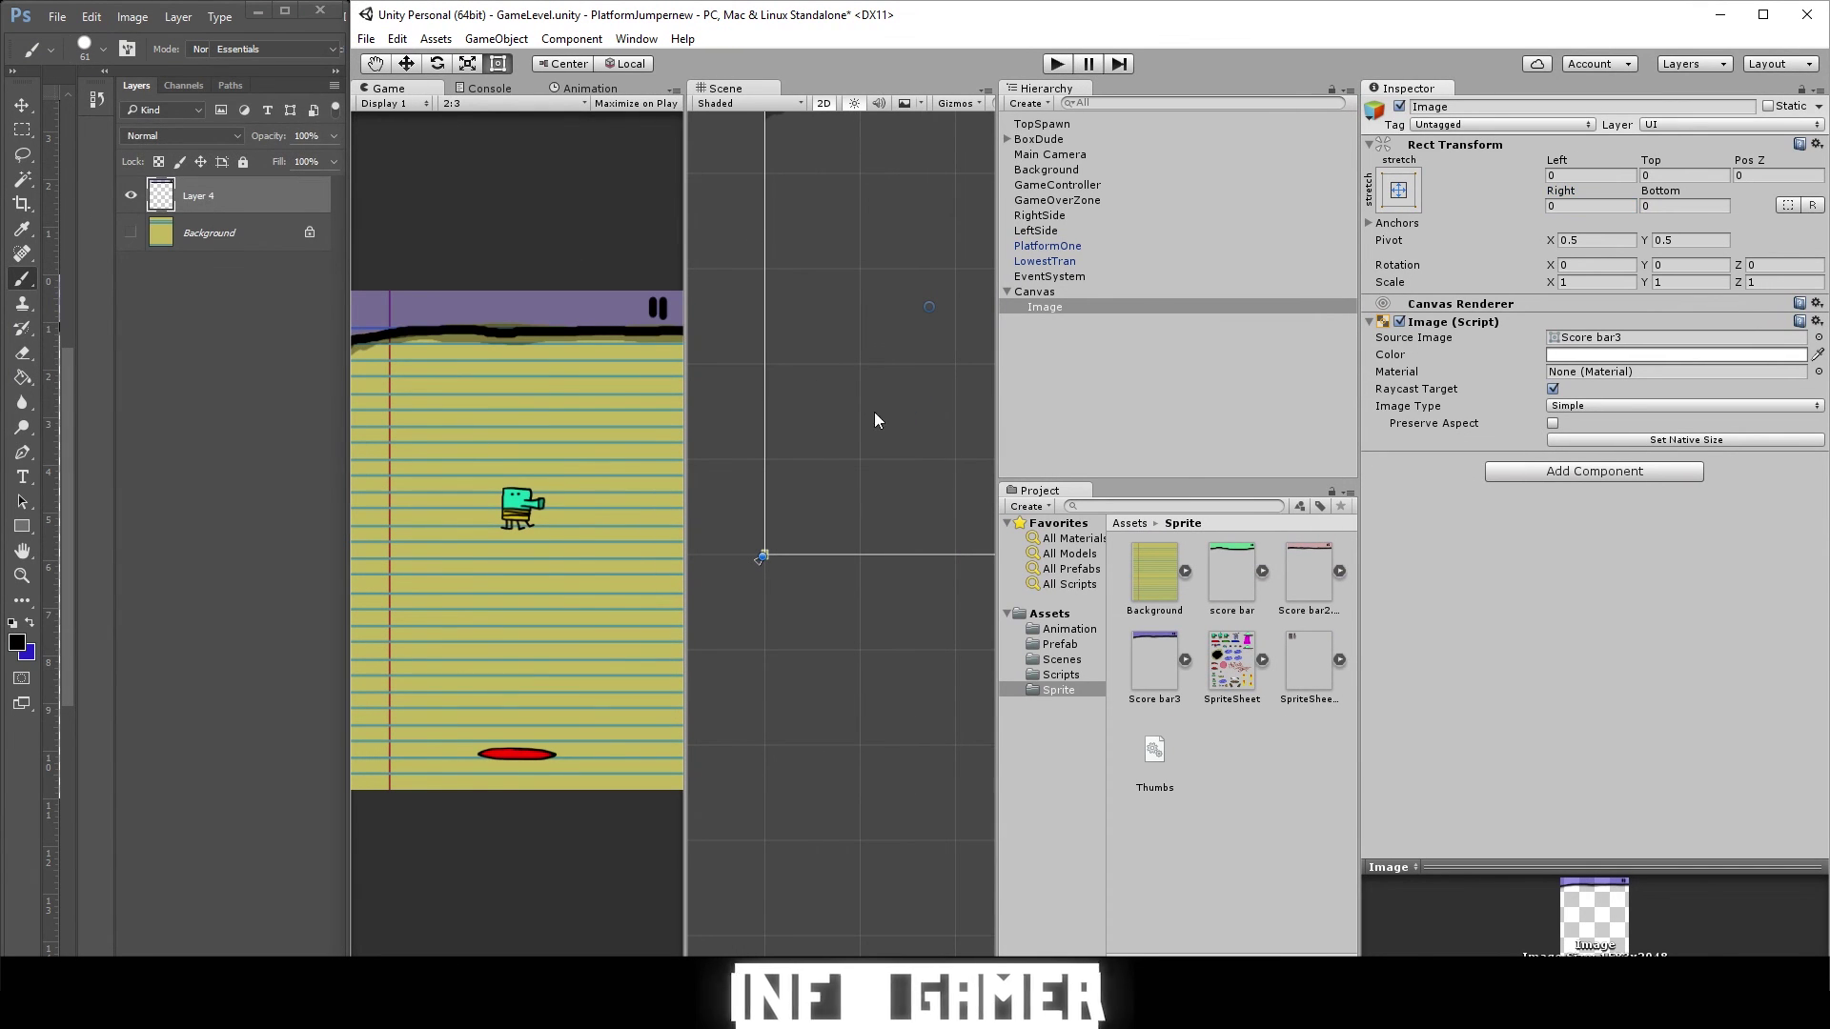
Swap the Source Image among score bar, Score bar2 and Score bar3, ending on the green score bar.
left_click(1235, 569)
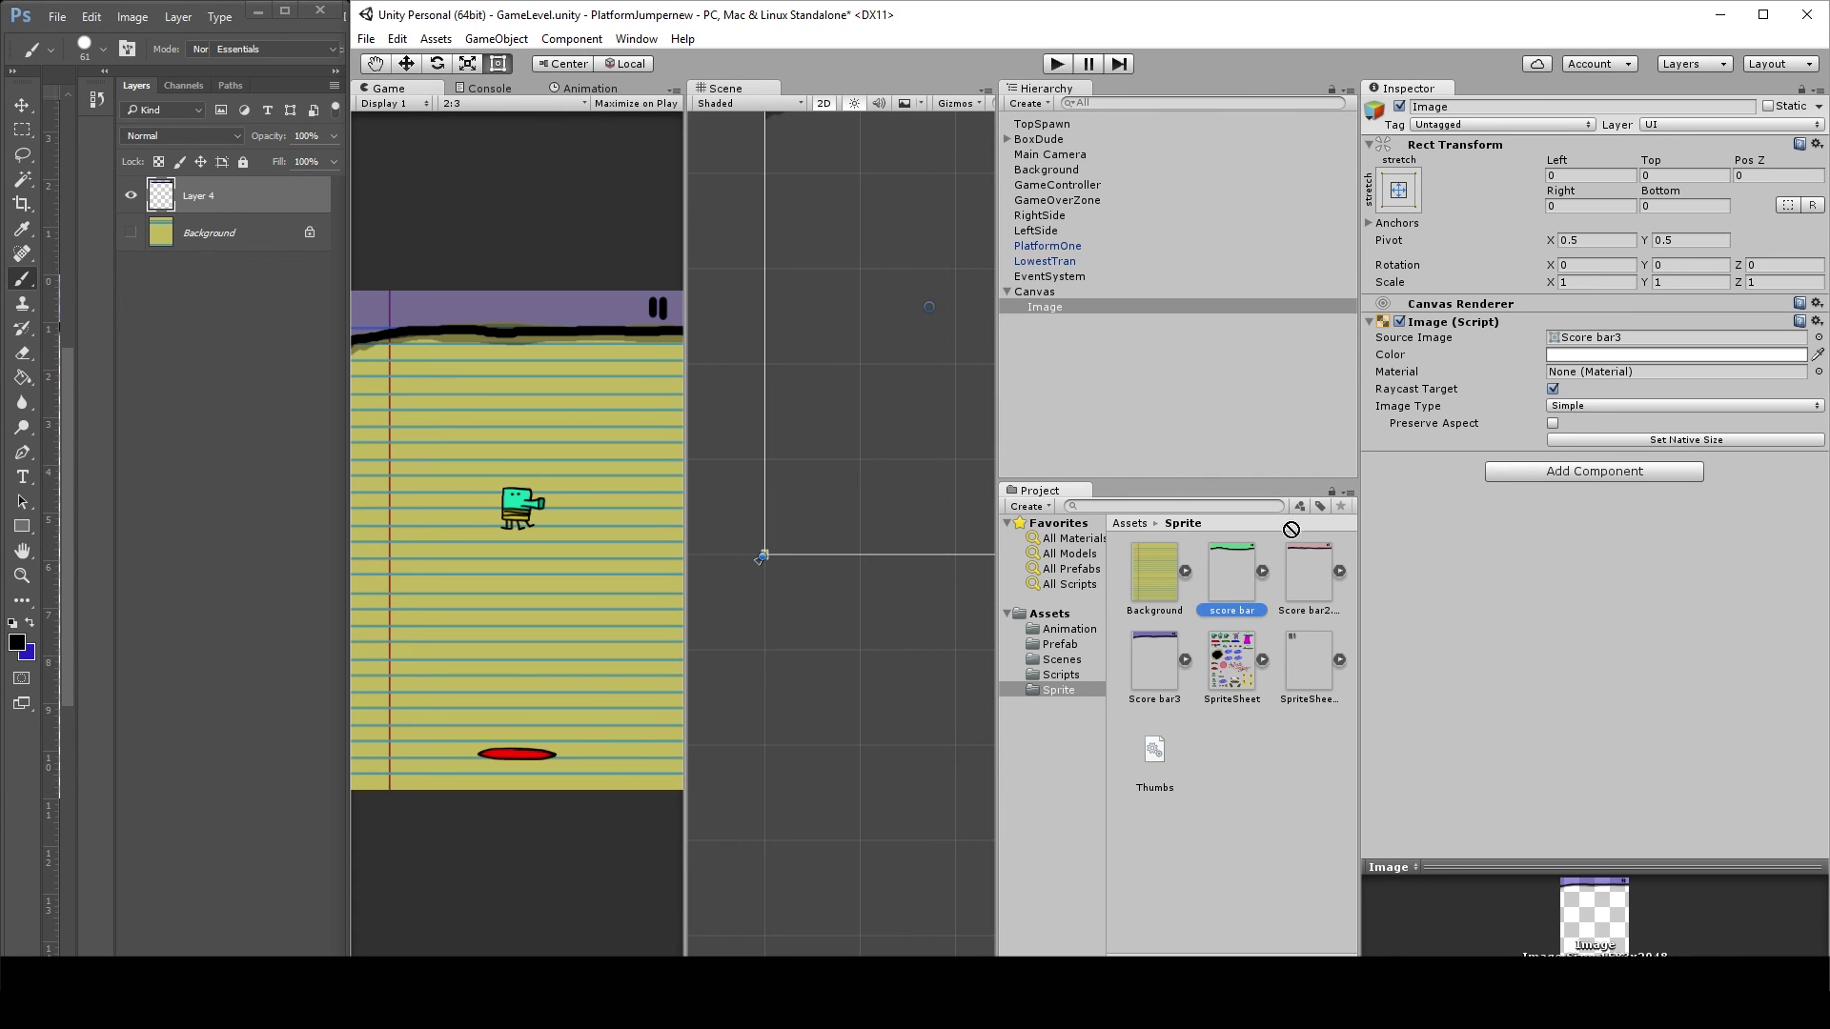
left_click_drag(1225, 567, 1584, 350)
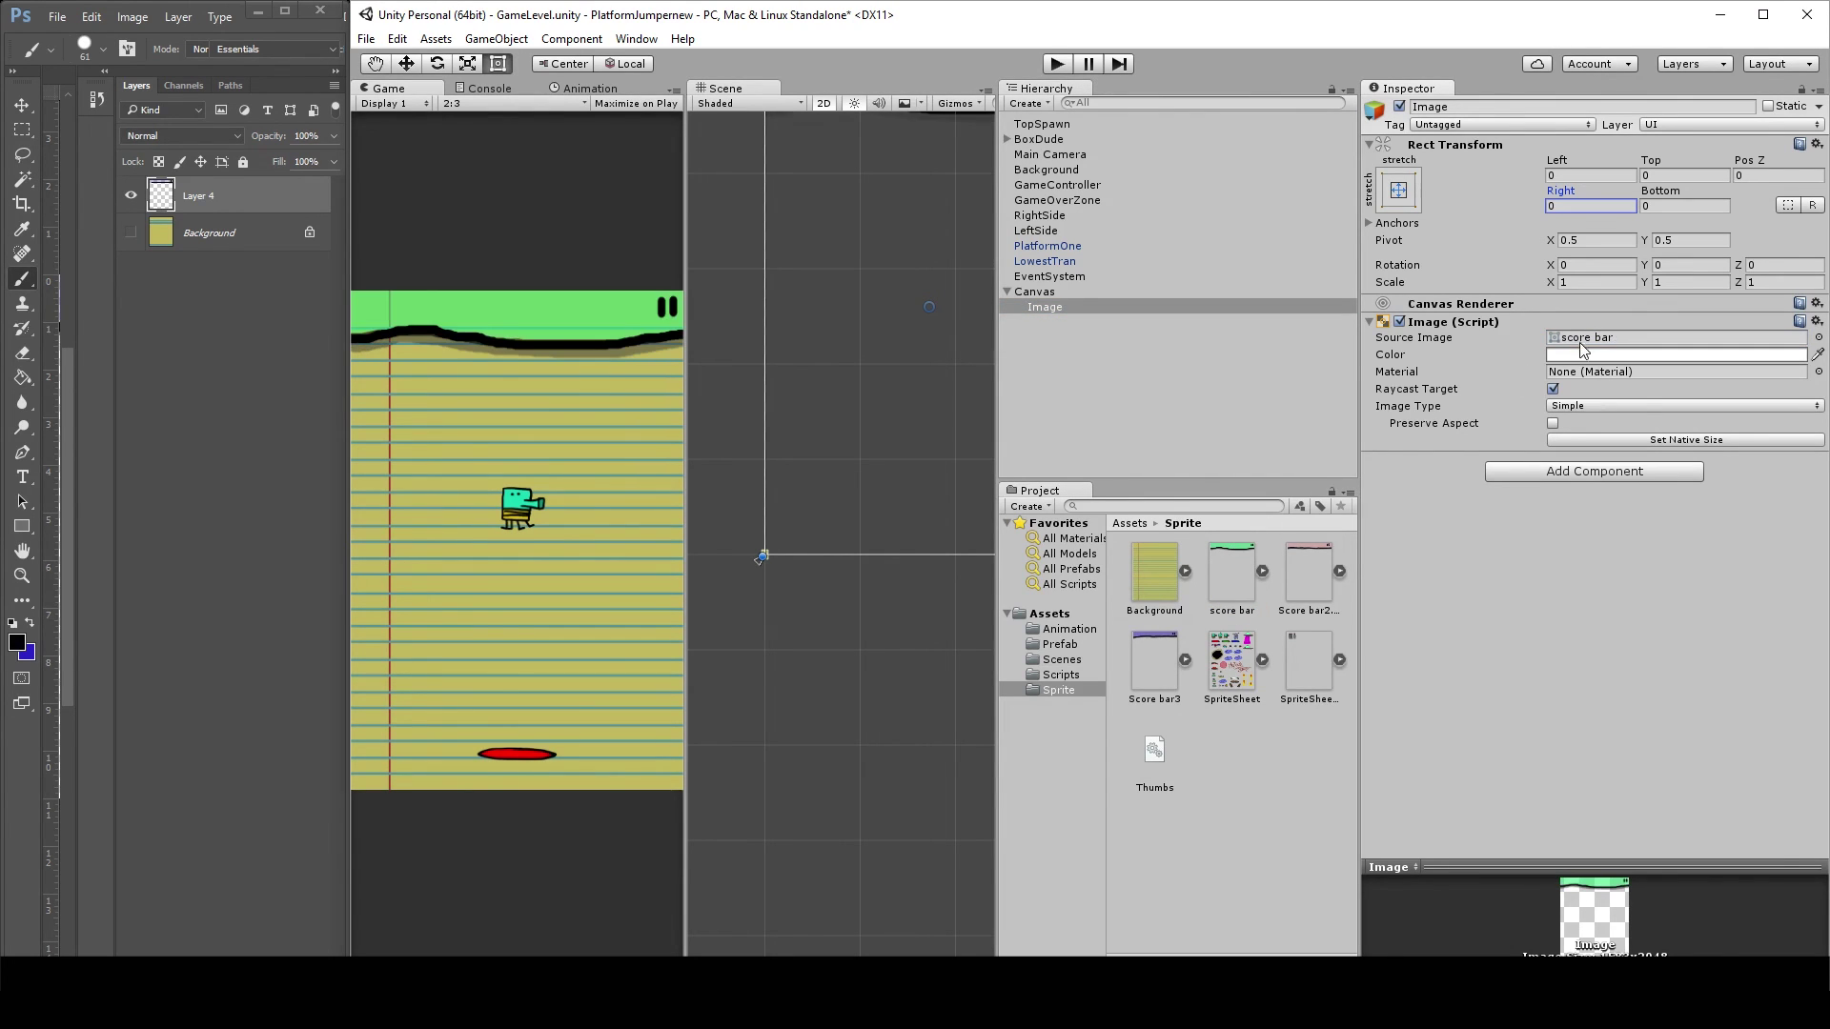
left_click_drag(1494, 434, 1603, 349)
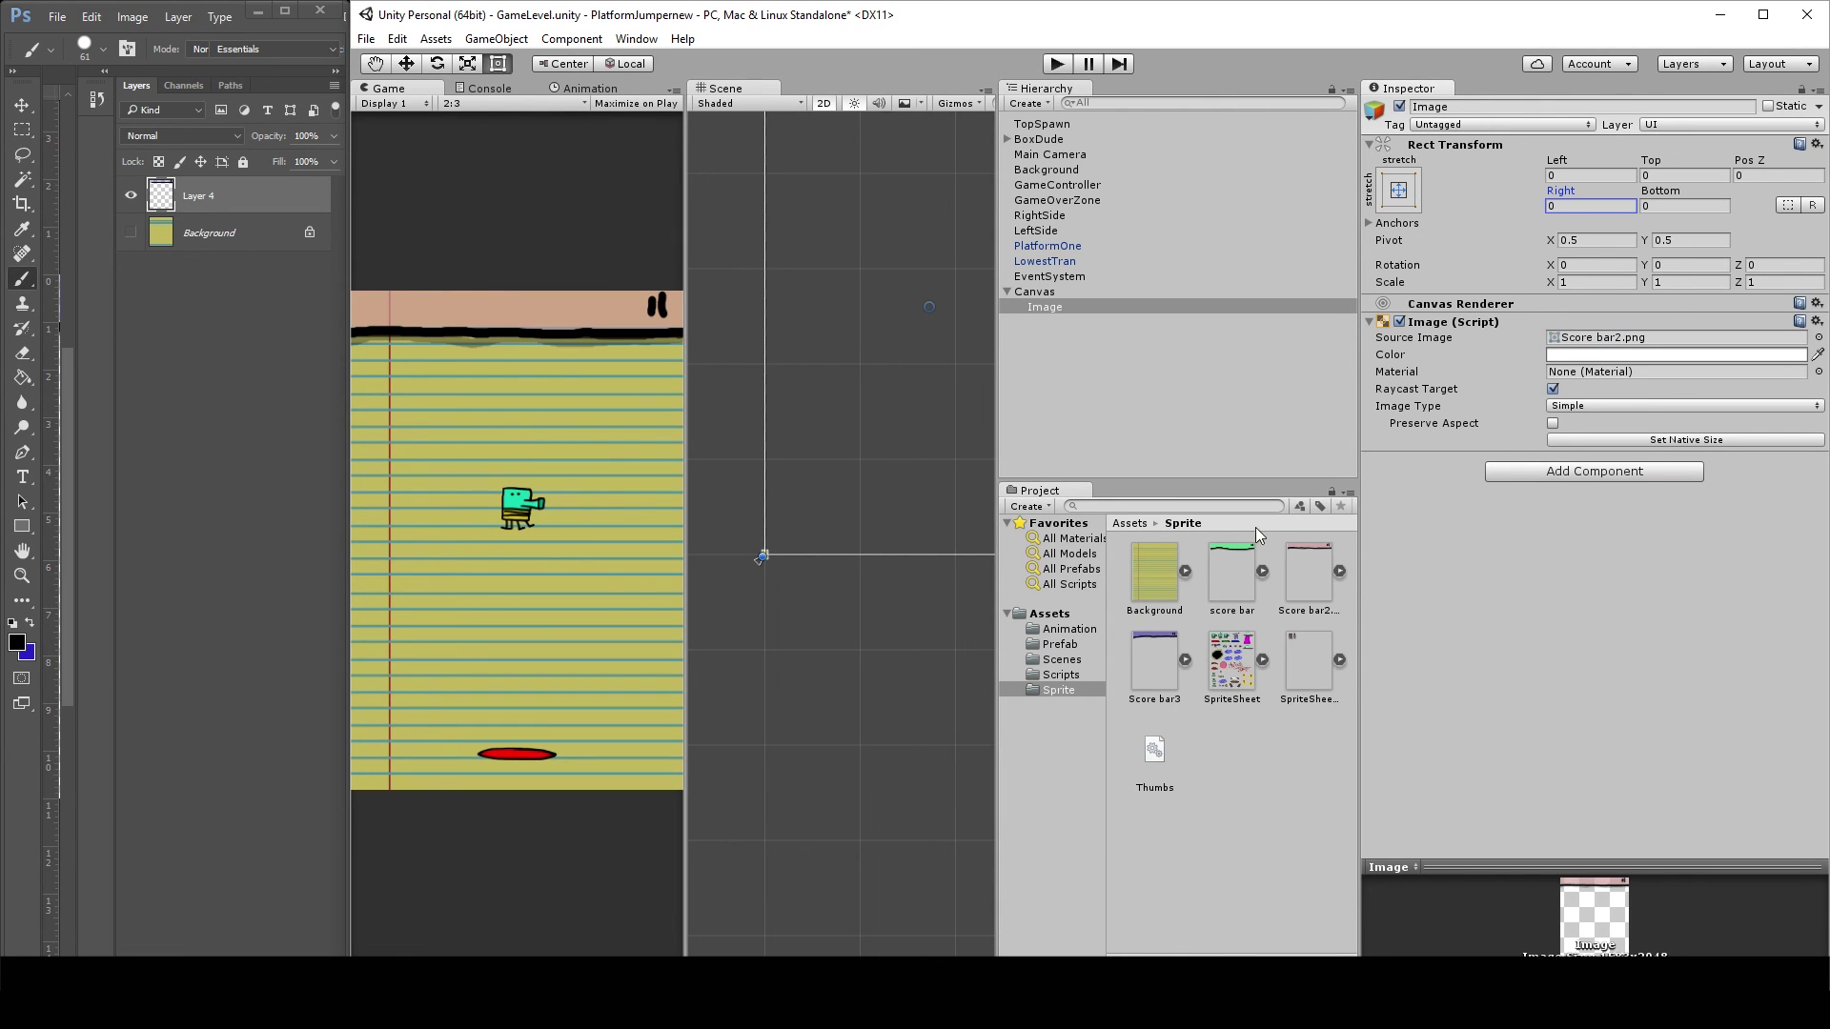
left_click_drag(1231, 575, 1597, 352)
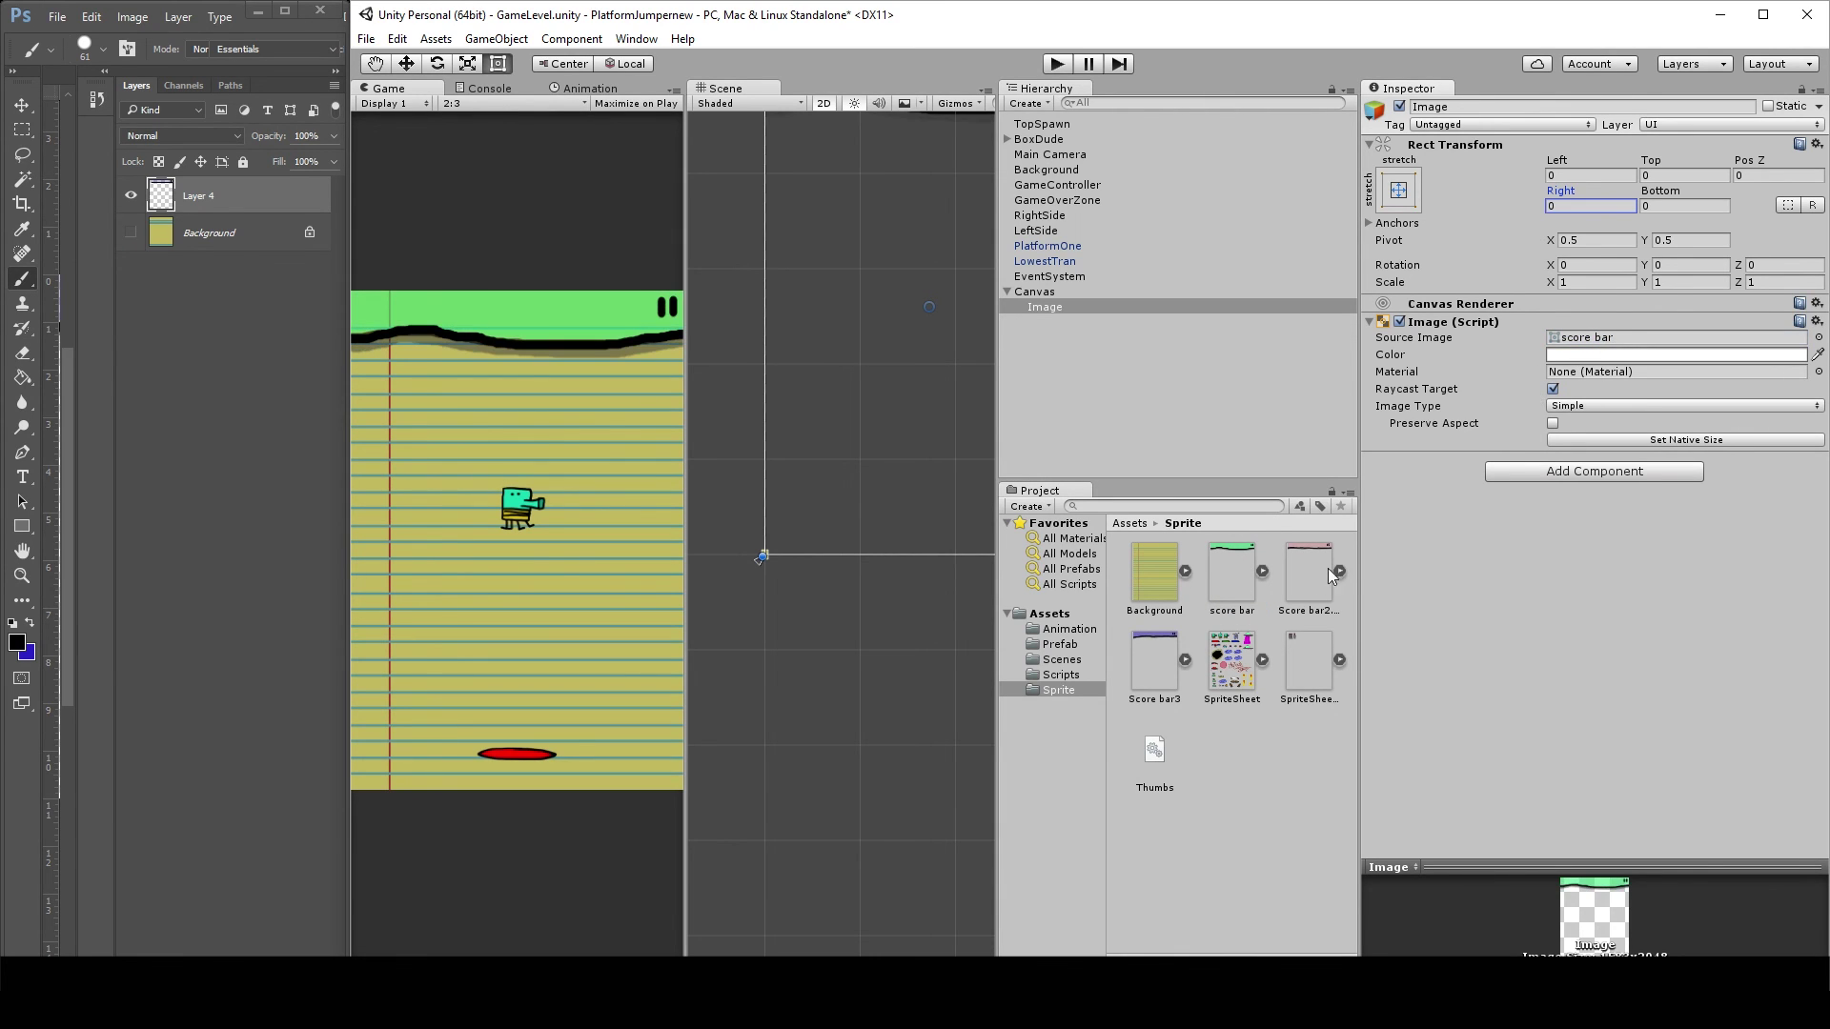
left_click_drag(1176, 633, 1603, 349)
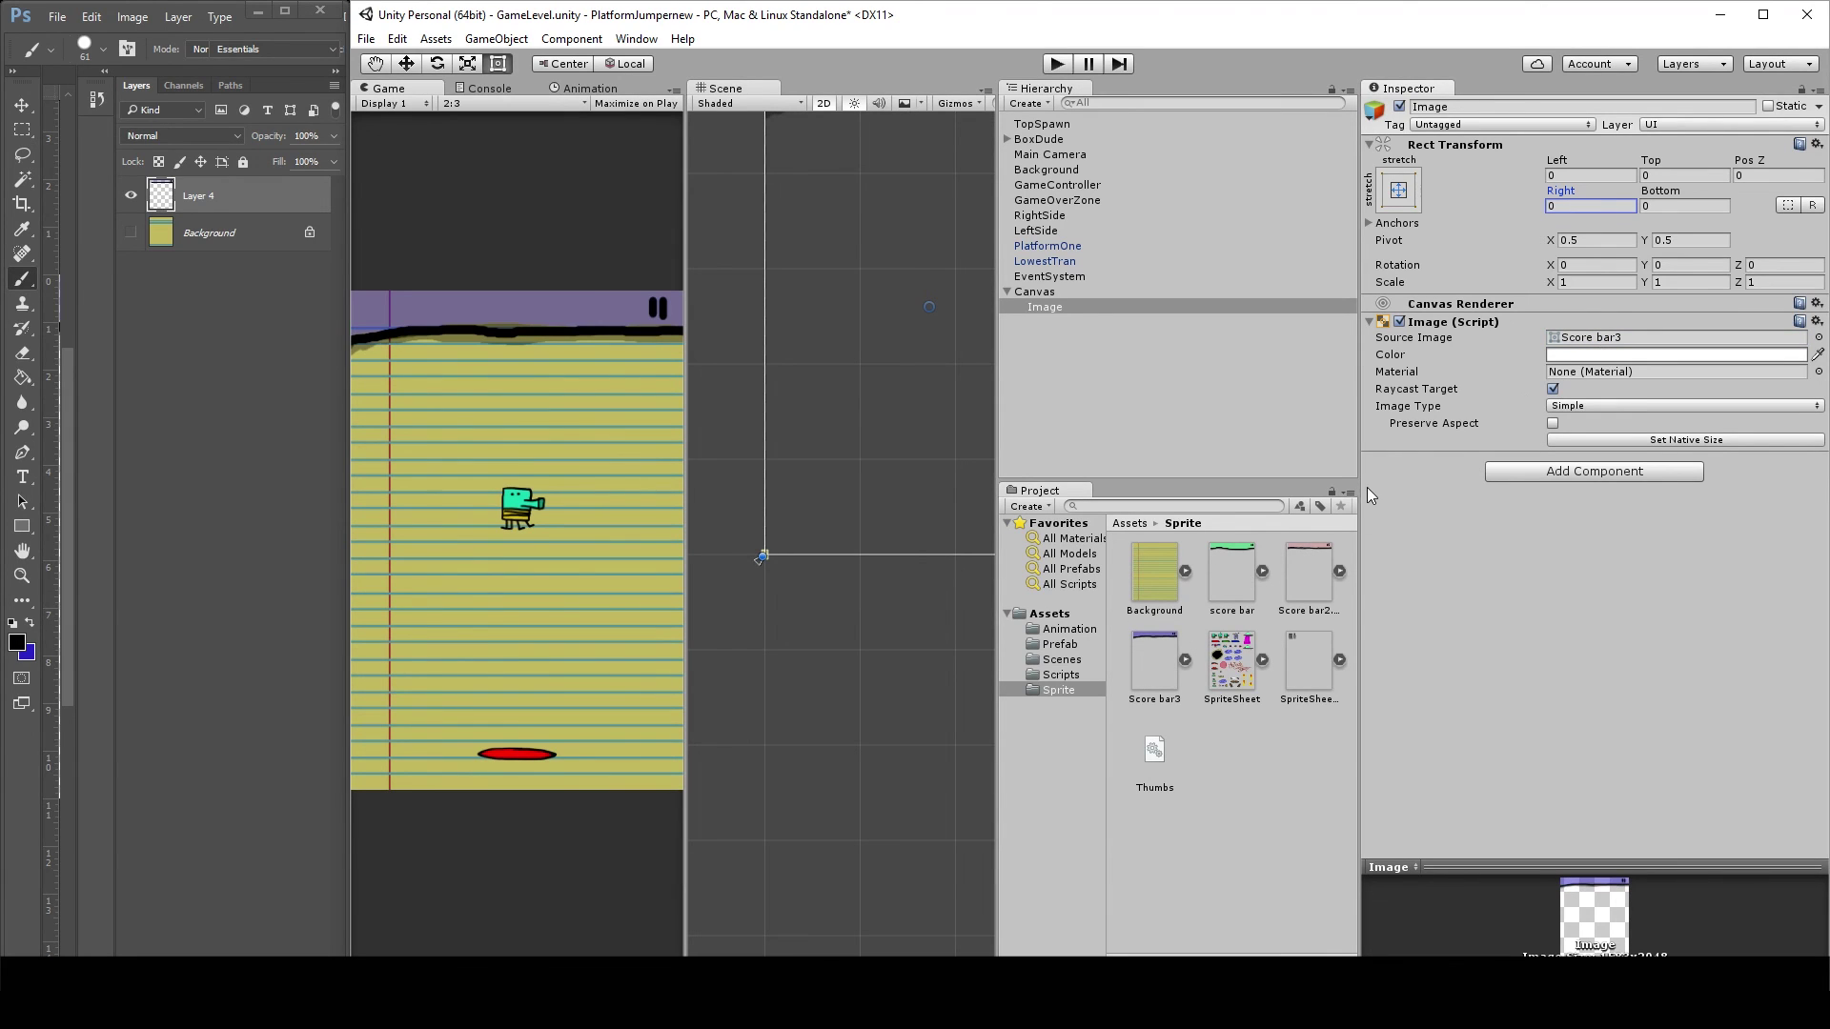
left_click_drag(1213, 575, 1589, 343)
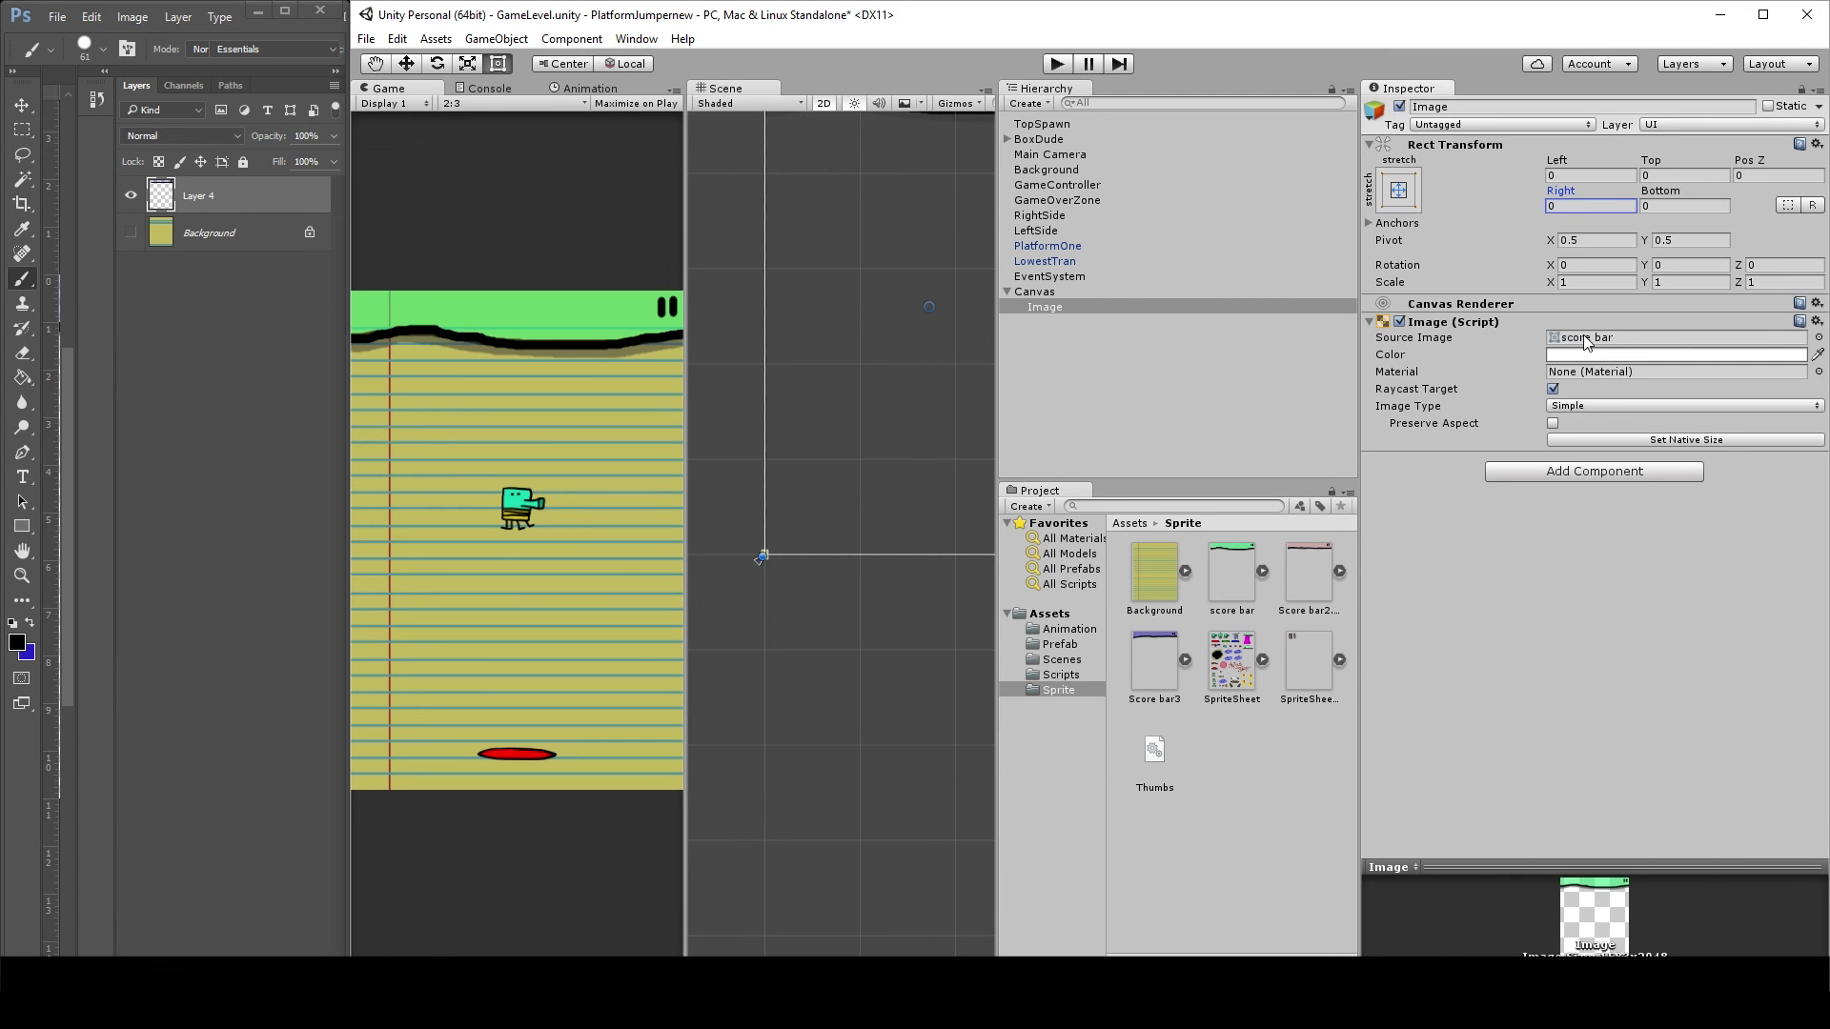